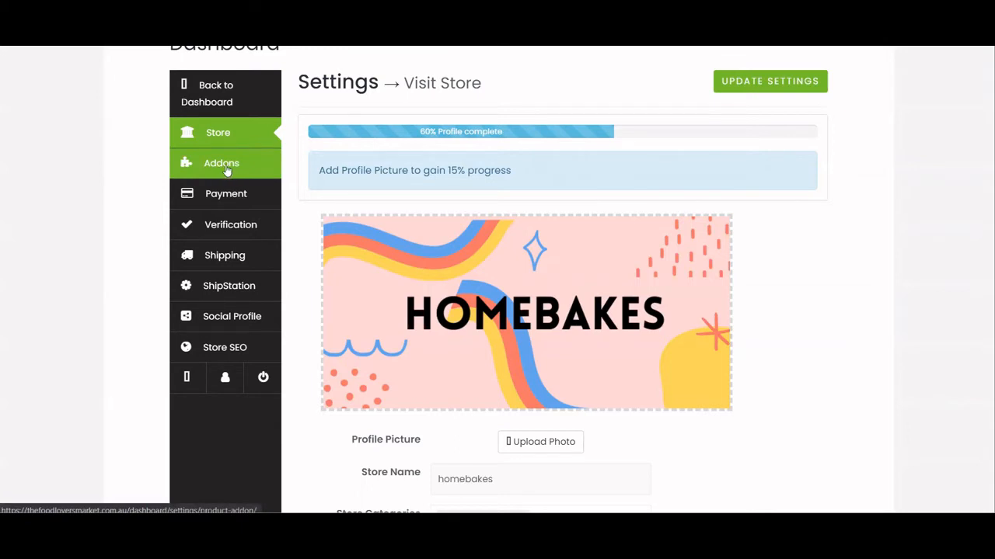
# - Open the store's add-on settings and review the public page of the Chocolate Gift Box example product
pyautogui.click(226, 170)
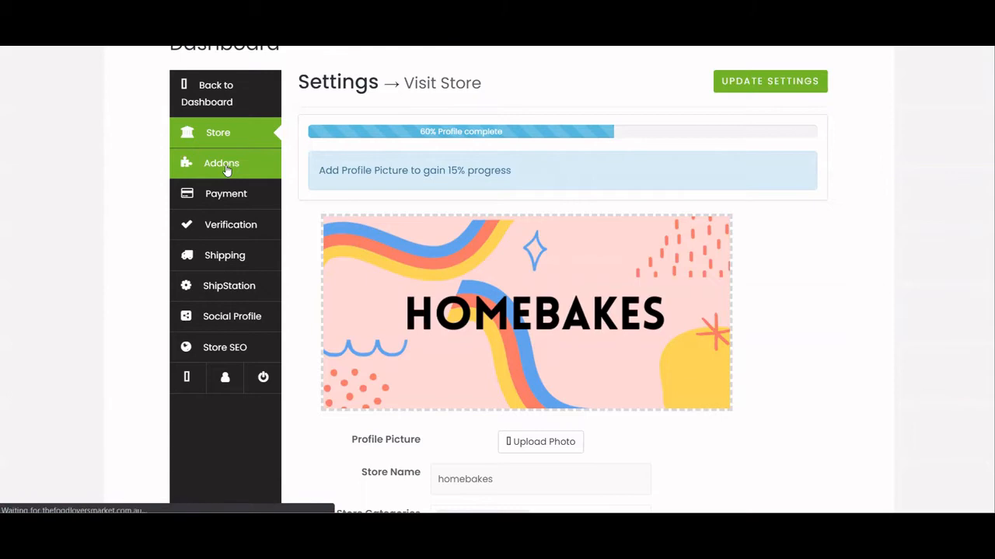
pyautogui.scroll(-3, 521, 265)
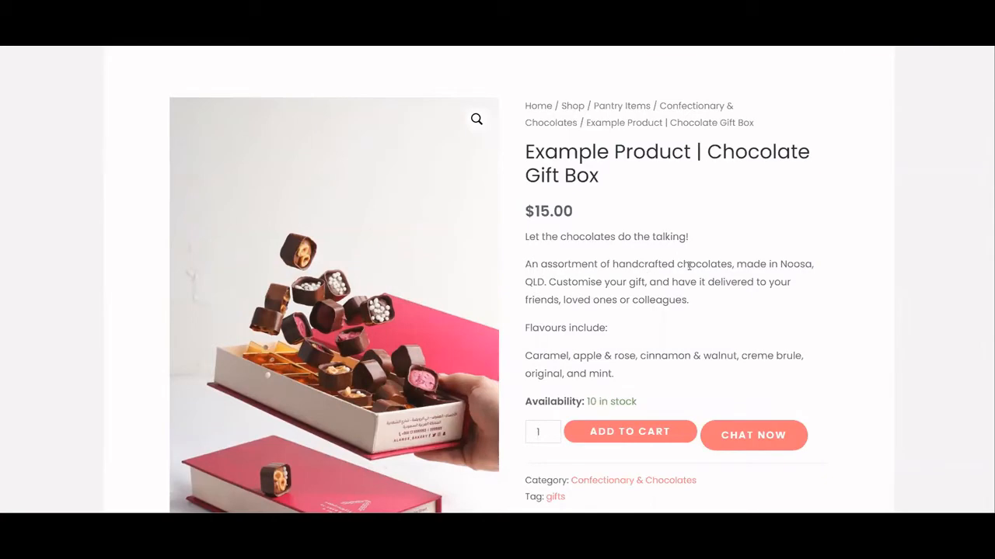
pyautogui.scroll(-1, 418, 337)
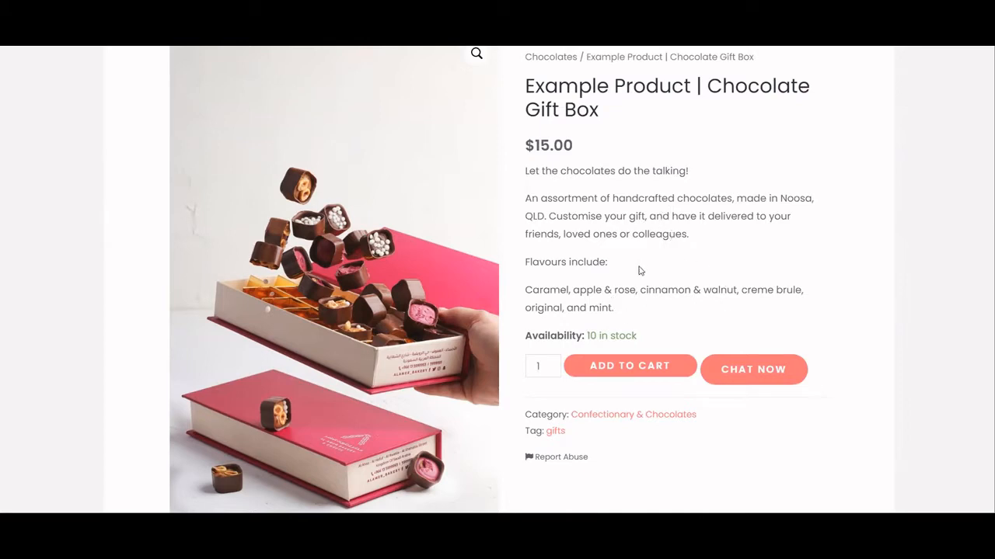
pyautogui.scroll(-1, 645, 264)
pyautogui.scroll(1, 649, 261)
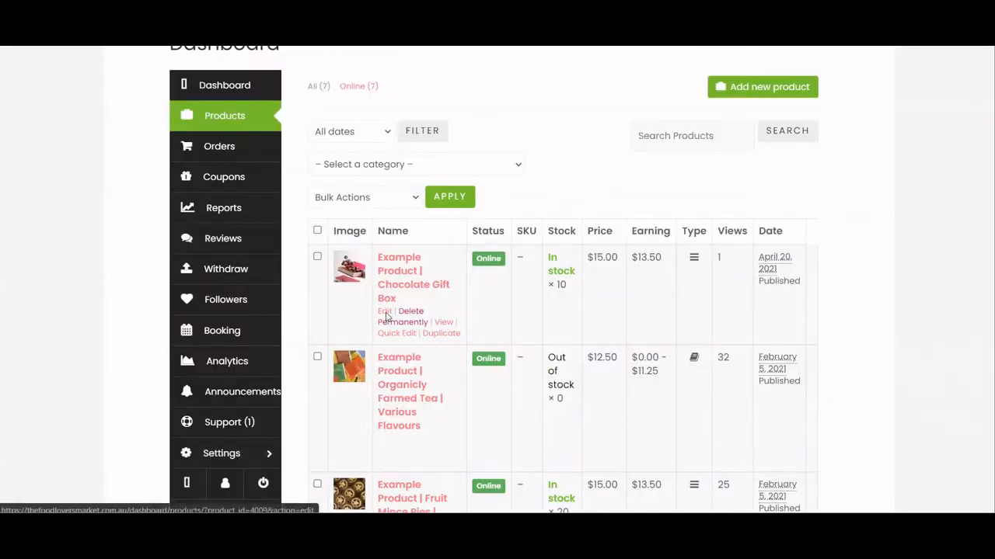
# - Open the Chocolate Gift Box product for editing and expand its Add-ons section
pyautogui.click(385, 312)
pyautogui.scroll(-5, 642, 327)
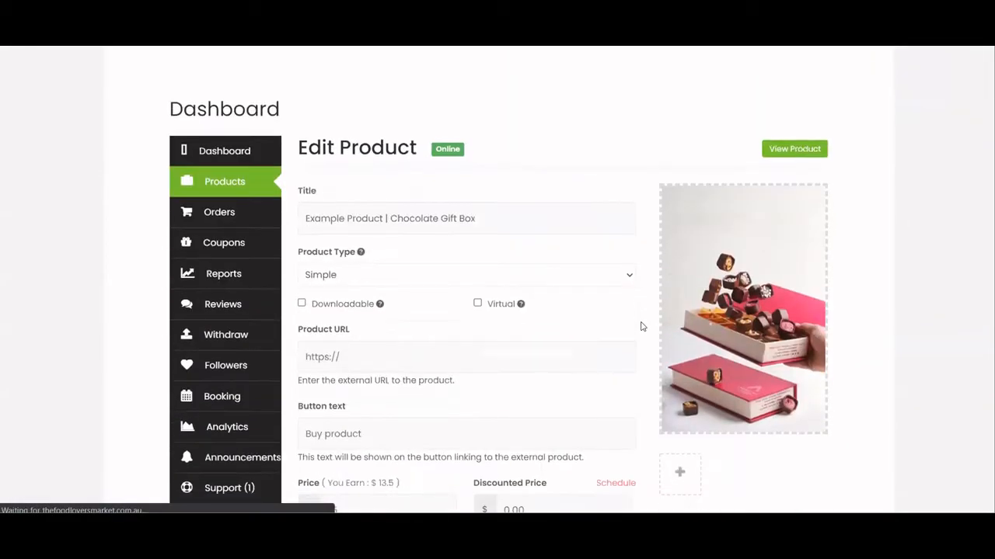
pyautogui.scroll(-10, 642, 326)
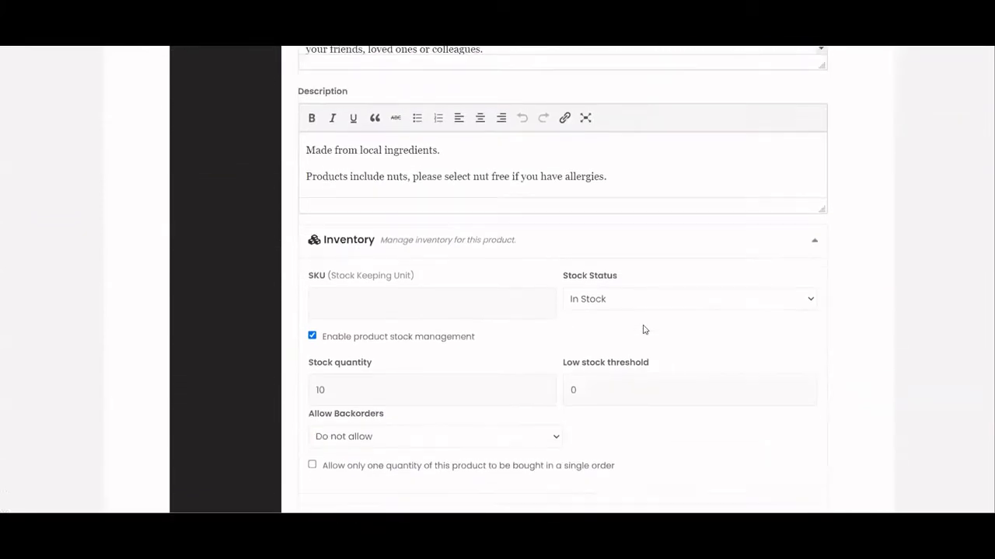
pyautogui.scroll(-2, 643, 330)
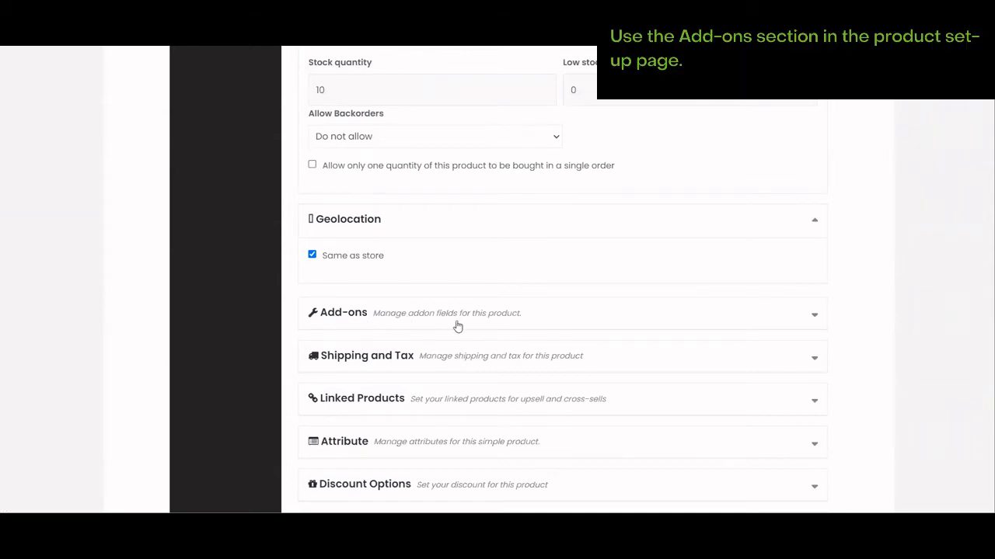
pyautogui.click(538, 318)
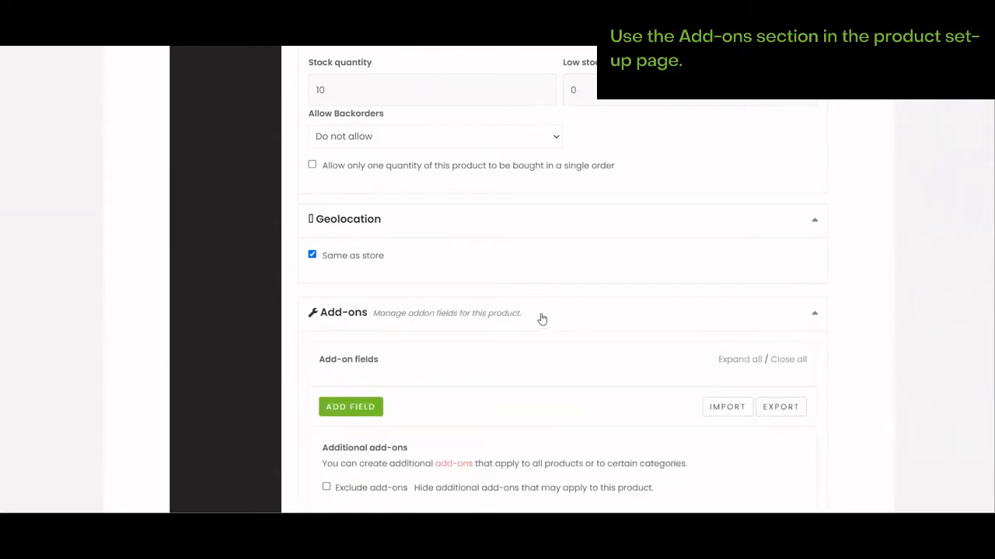
pyautogui.scroll(-3, 539, 318)
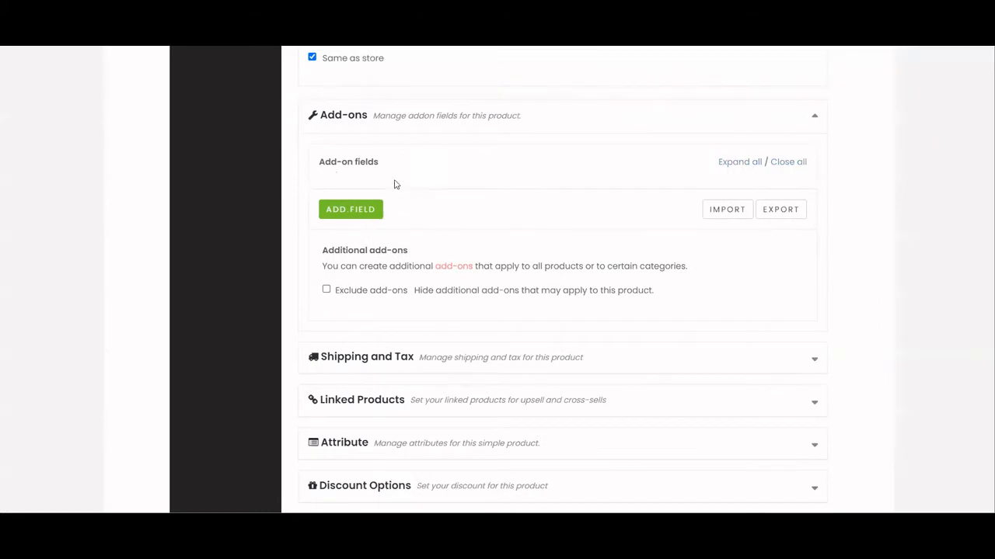
# - Add an add-on field to the product and set its type to Heading
pyautogui.click(357, 215)
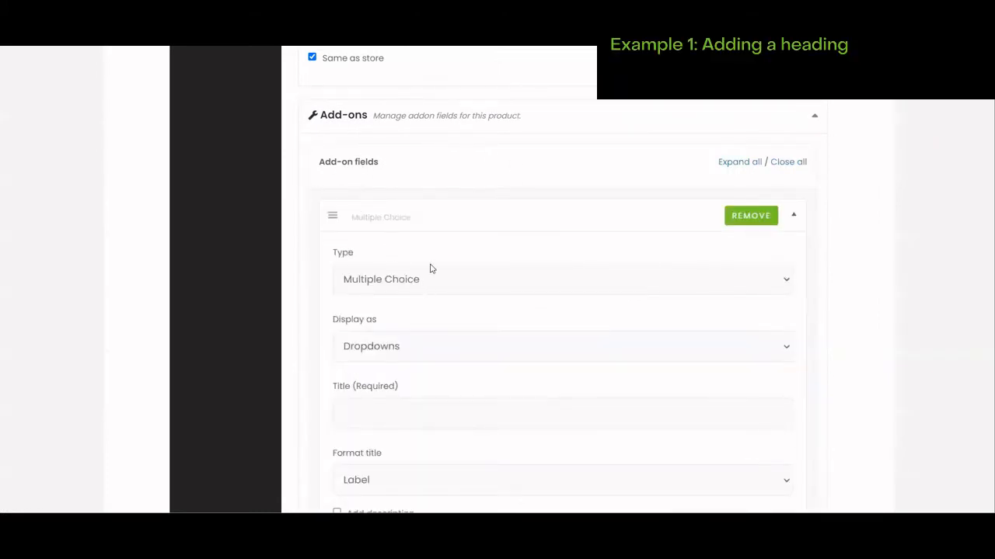
pyautogui.scroll(-1, 384, 205)
pyautogui.scroll(-1, 379, 187)
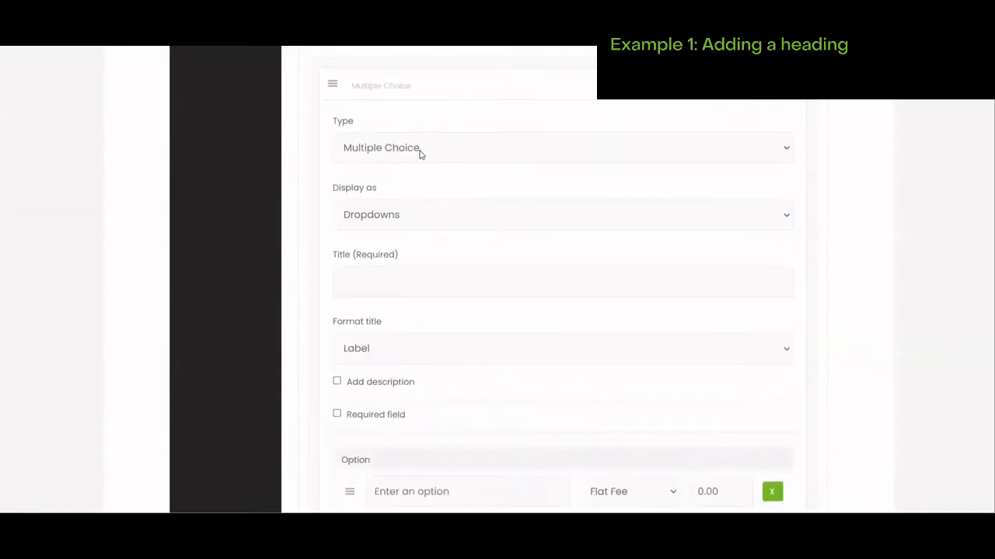
pyautogui.click(419, 153)
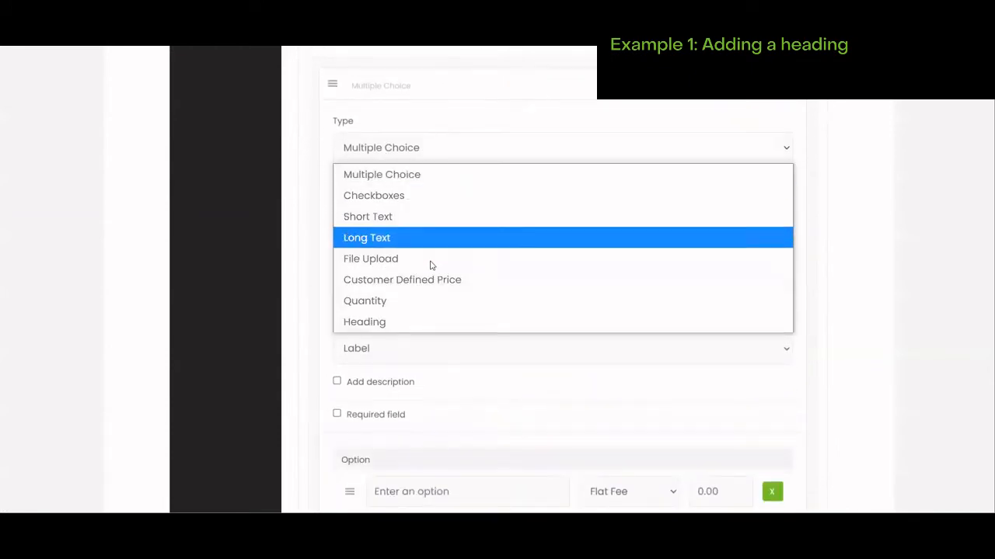
pyautogui.click(411, 323)
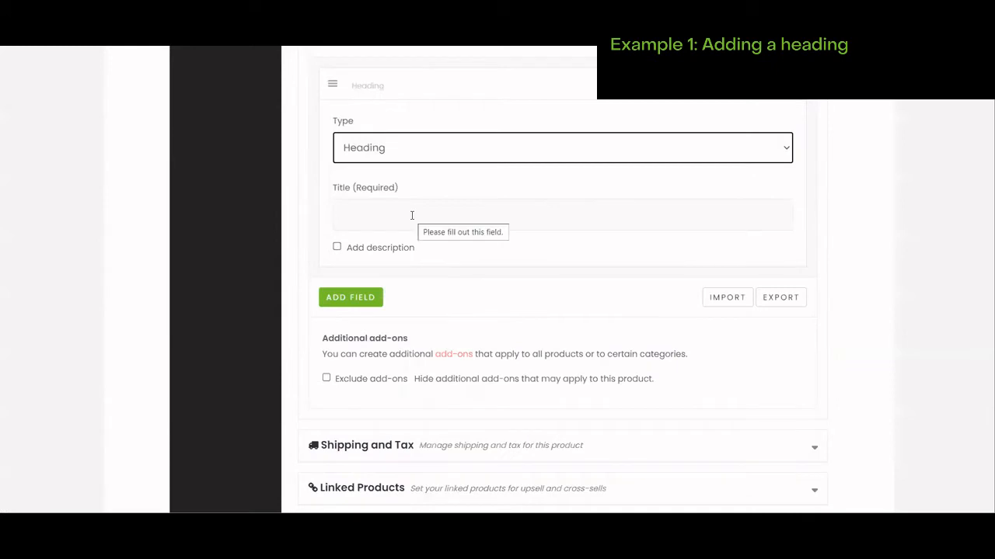
# - Title the heading field "Add On Features"
pyautogui.click(412, 216)
pyautogui.write('Ad')
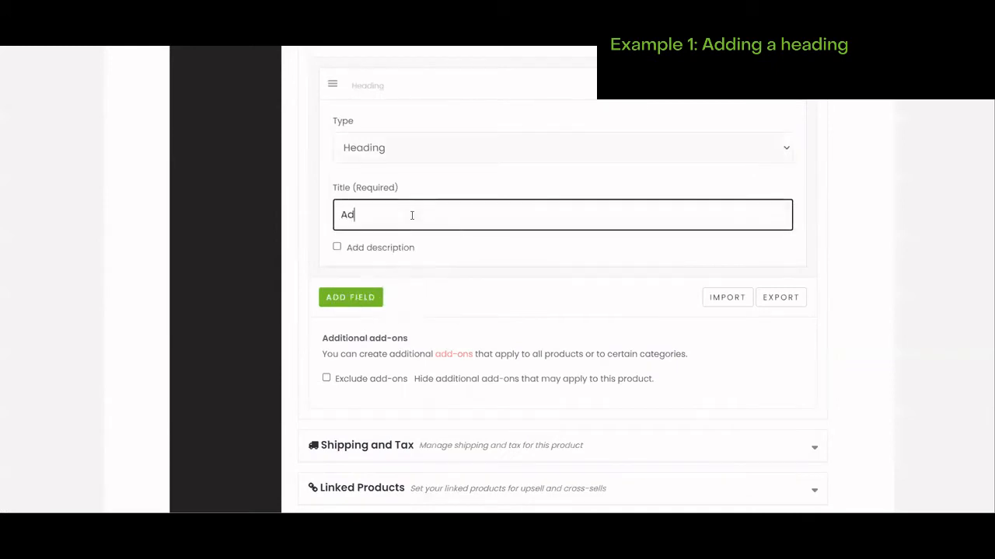
pyautogui.write('d On Field')
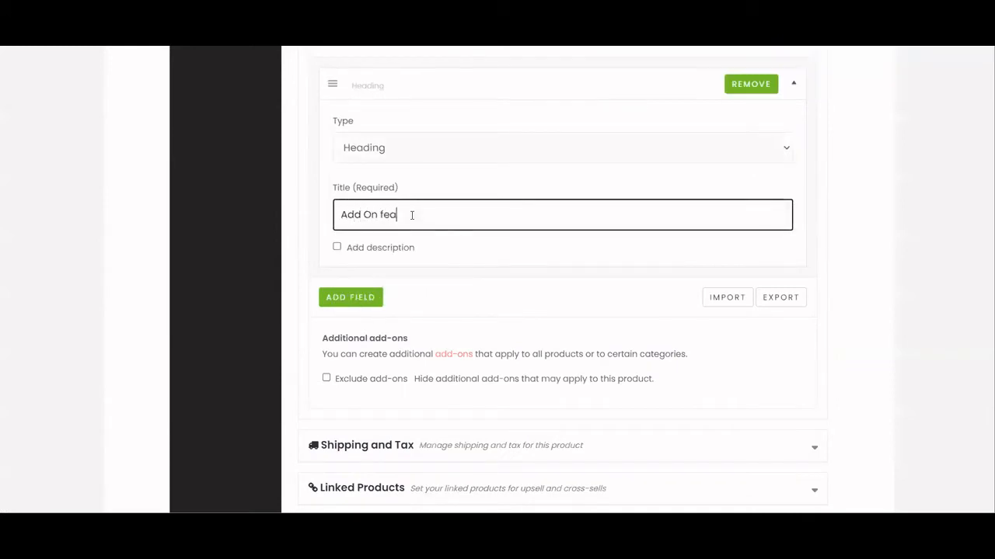
pyautogui.press('BackSpace')
pyautogui.press('BackSpace')
pyautogui.press('BackSpace')
pyautogui.press('BackSpace')
pyautogui.write('eatures')
# - Give the heading the description "Customise your chocolate box" and save the product
pyautogui.click(390, 248)
pyautogui.click(406, 281)
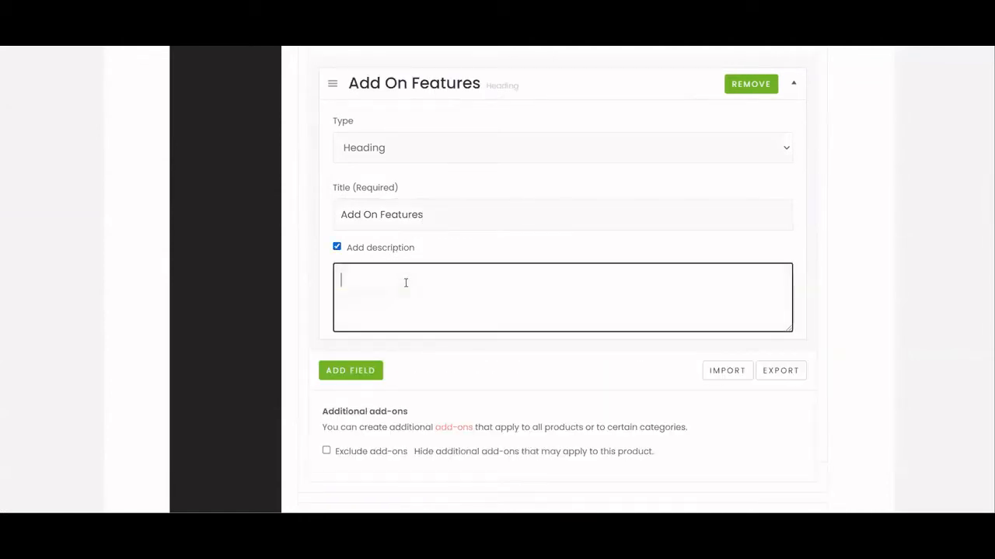
pyautogui.write('Customise your chocolate box')
pyautogui.scroll(1, 546, 362)
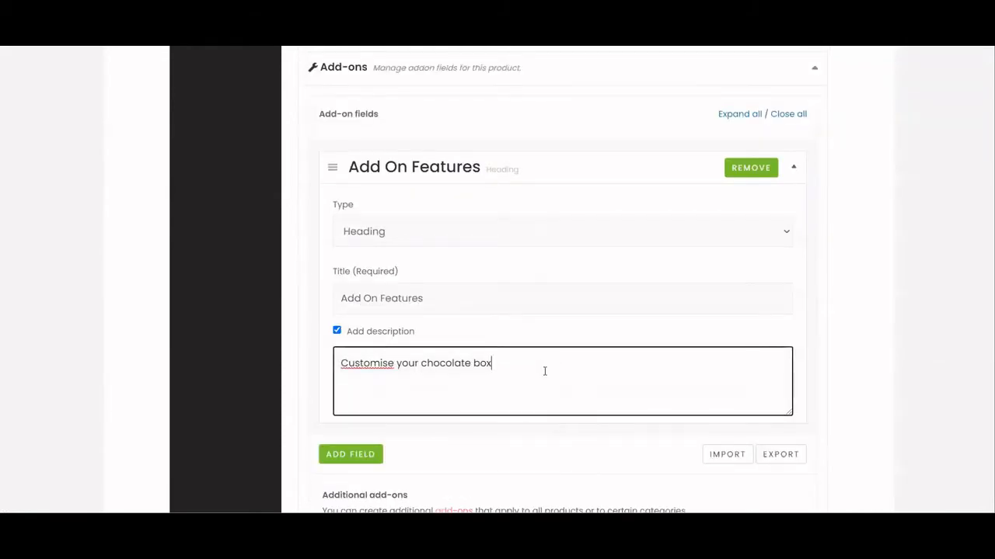
pyautogui.scroll(-8, 688, 342)
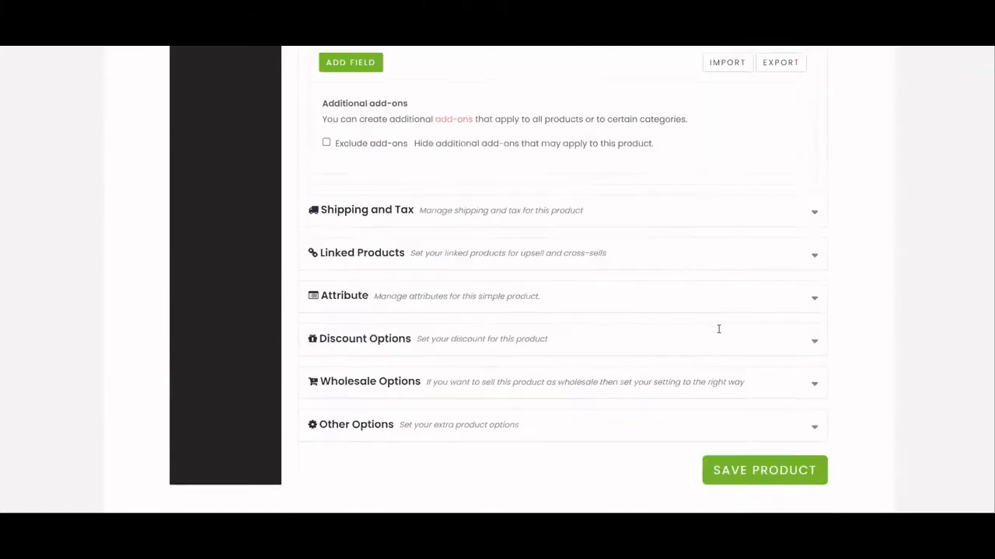
pyautogui.click(776, 214)
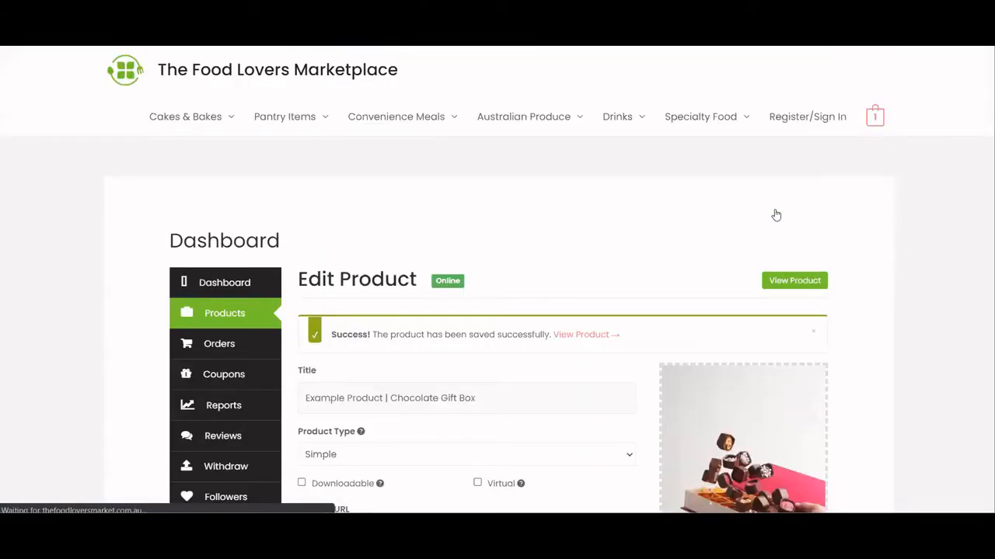
# - Check the Add On Features heading on the Chocolate Gift Box's public product page
pyautogui.scroll(-3, 776, 215)
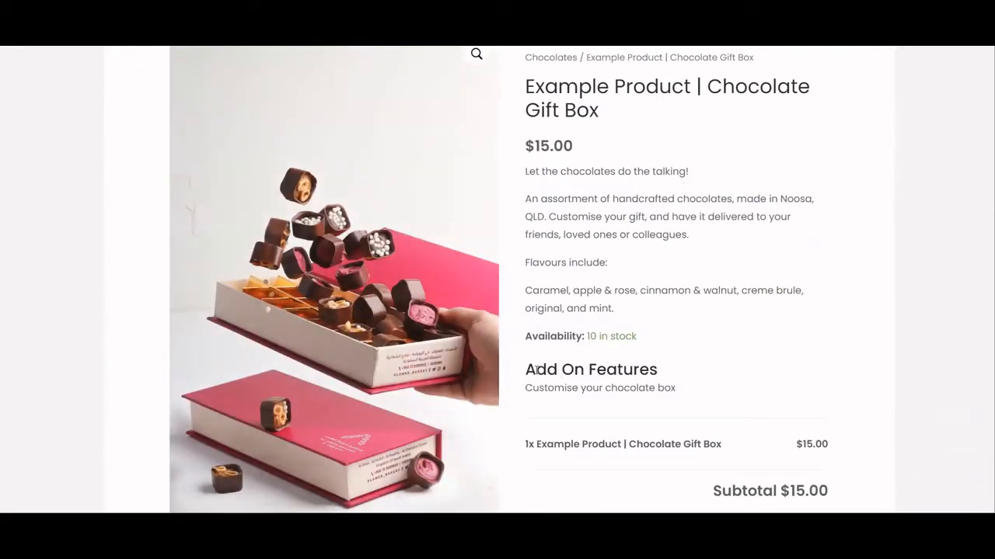
pyautogui.moveTo(536, 371); pyautogui.dragTo(655, 374)
pyautogui.click(667, 379)
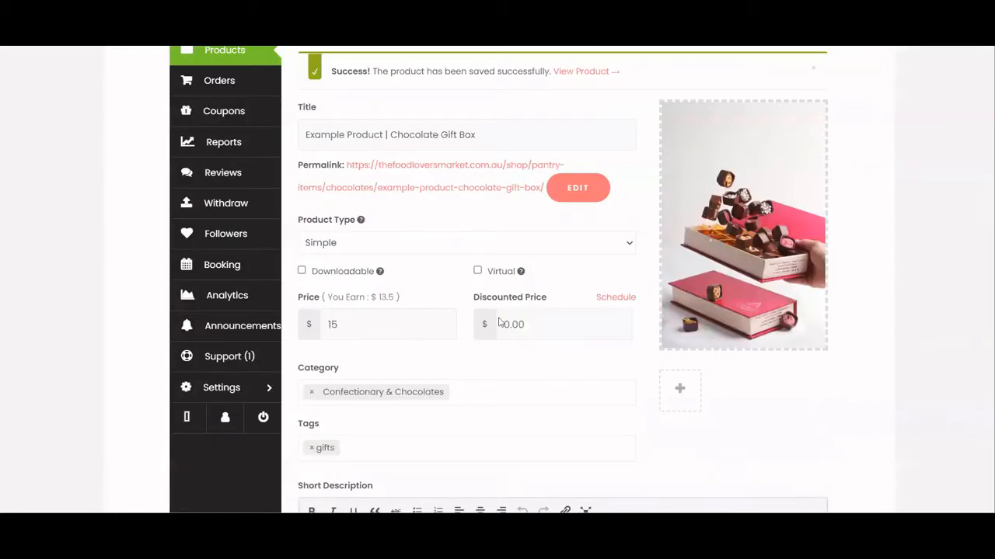
# - Add a second add-on field below Add On Features and set its type to File Upload
pyautogui.scroll(-6, 577, 257)
pyautogui.scroll(-7, 577, 258)
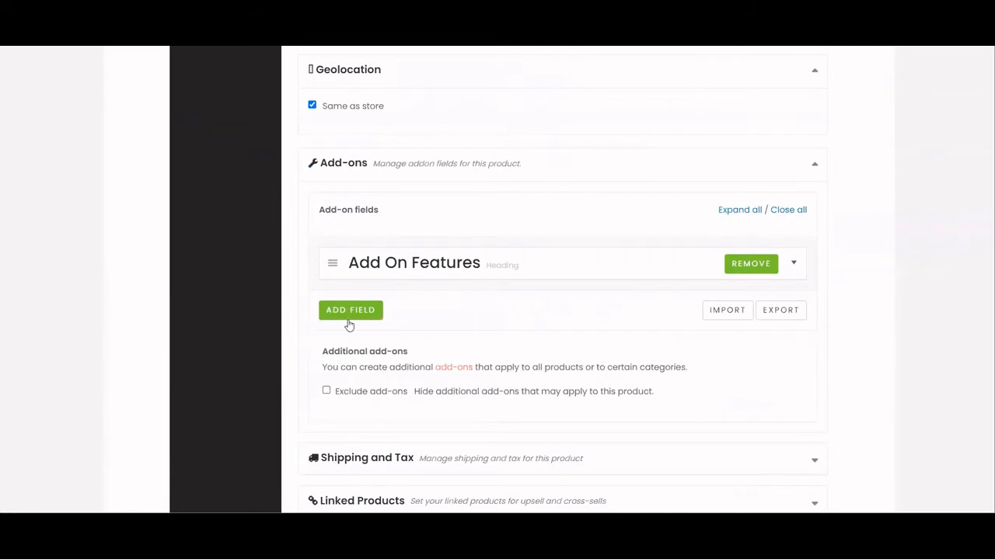
pyautogui.click(349, 325)
pyautogui.scroll(-1, 435, 334)
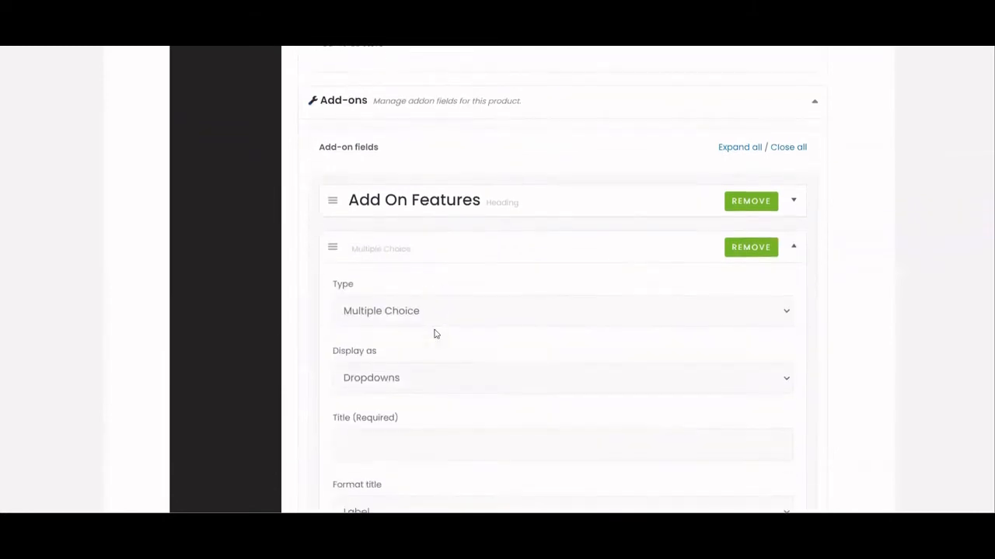
pyautogui.click(435, 311)
pyautogui.scroll(-1, 437, 317)
pyautogui.scroll(-1, 435, 311)
pyautogui.click(428, 186)
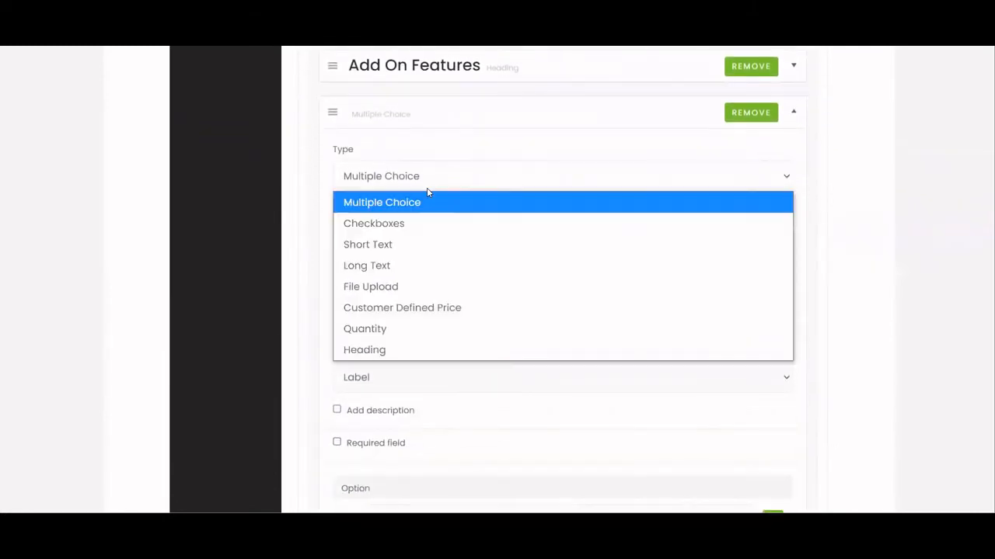
pyautogui.click(442, 287)
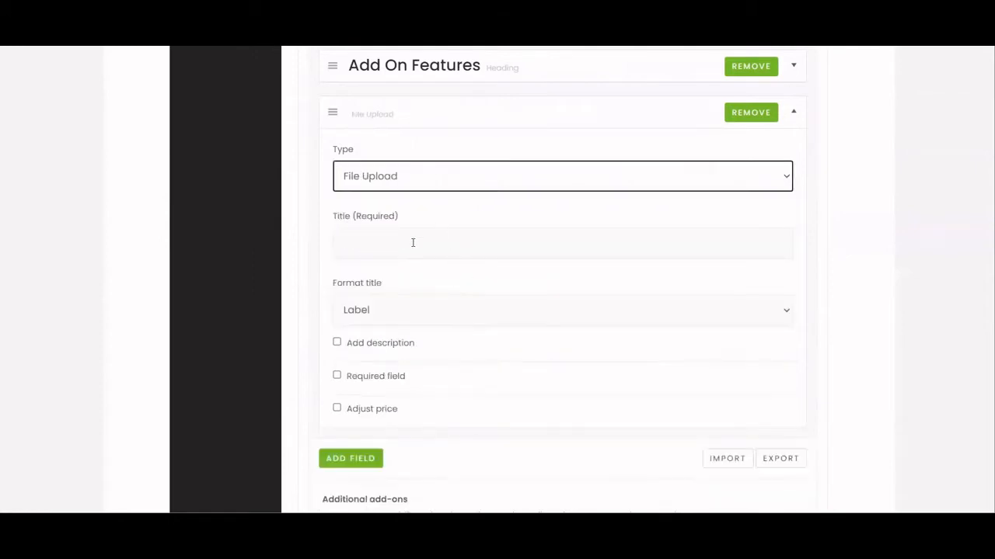
# - Title the file upload field "Upload your logo which will be printed on the box"
pyautogui.click(411, 244)
pyautogui.write('Upl')
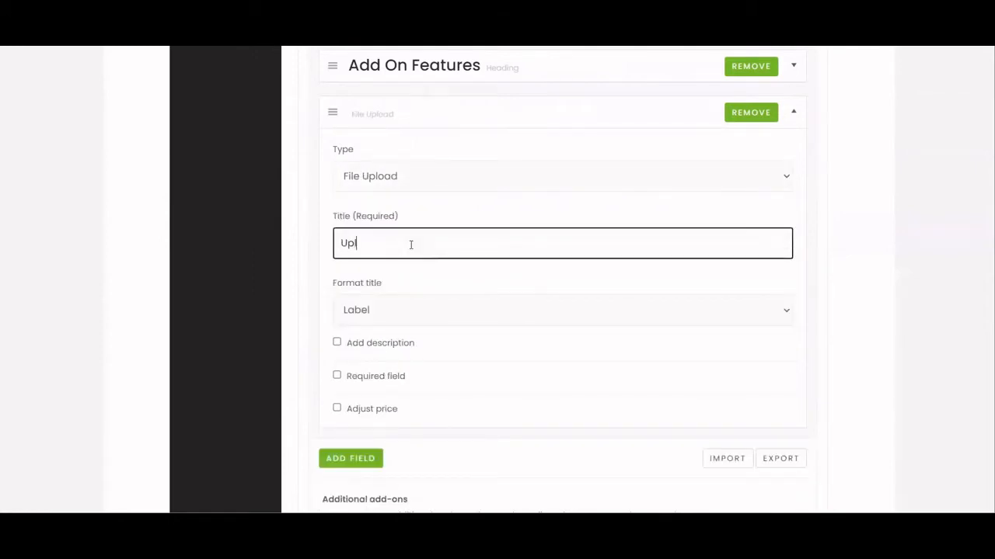
pyautogui.write('oad your logo which will ')
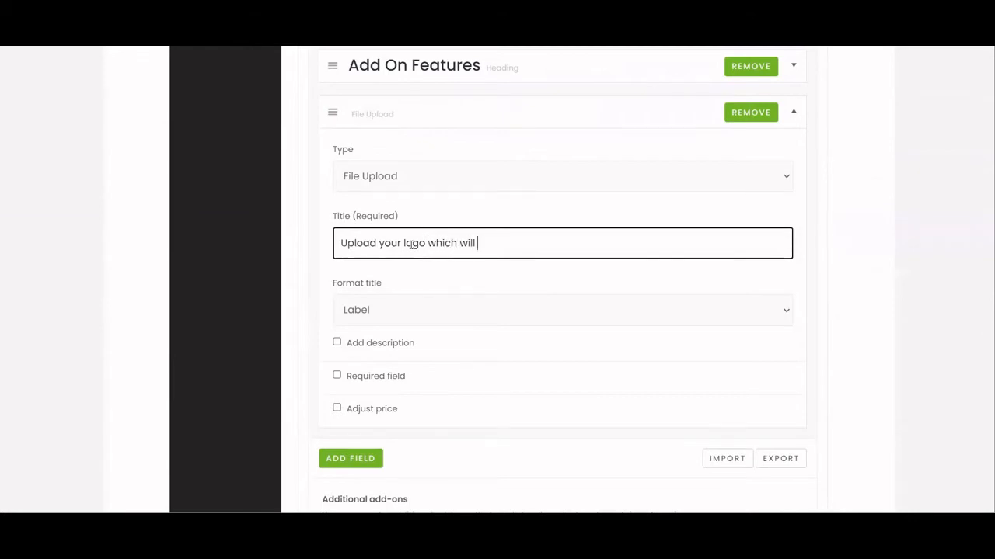
pyautogui.write('be printed on the box')
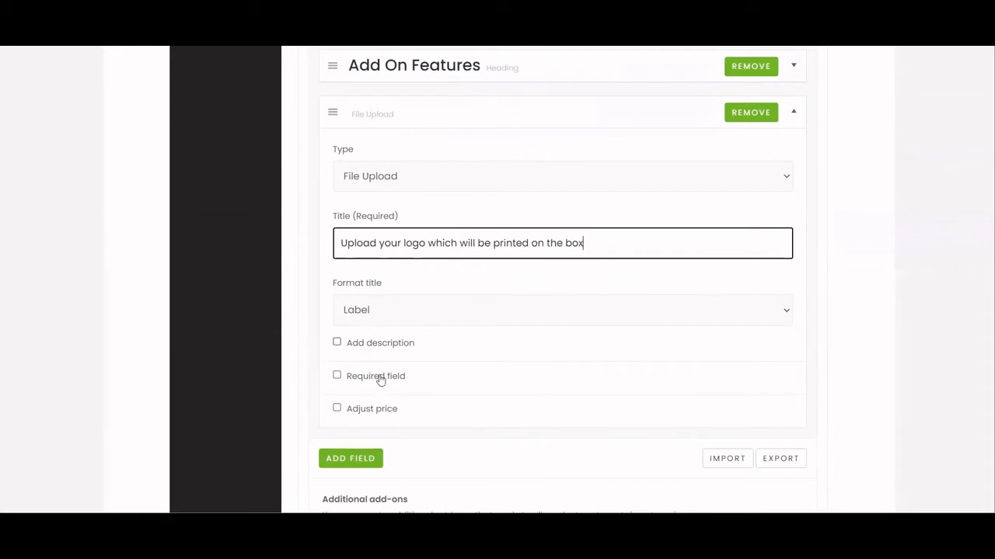
# - Enable price adjustment for the logo upload field with a flat fee of 5.00
pyautogui.click(392, 421)
pyautogui.click(389, 426)
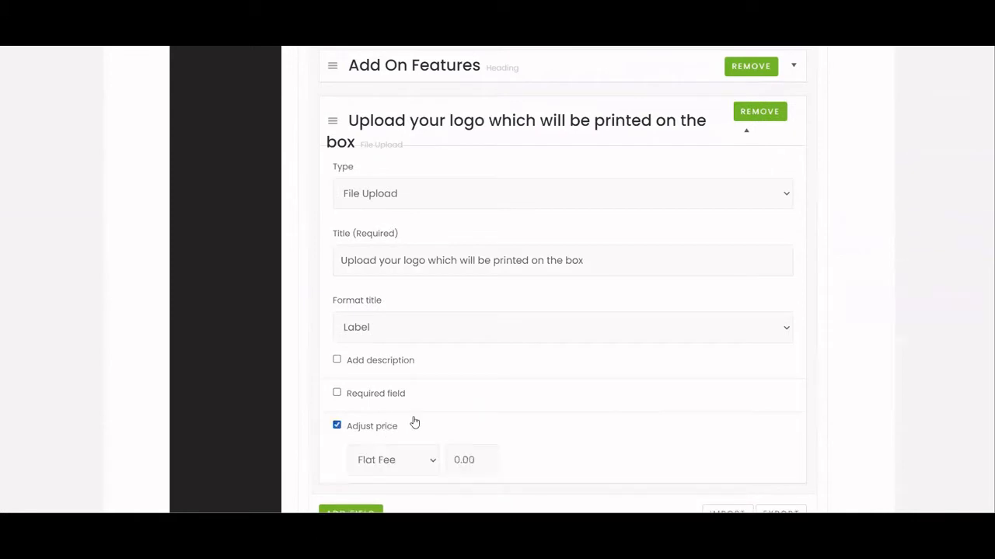
pyautogui.scroll(-1, 414, 422)
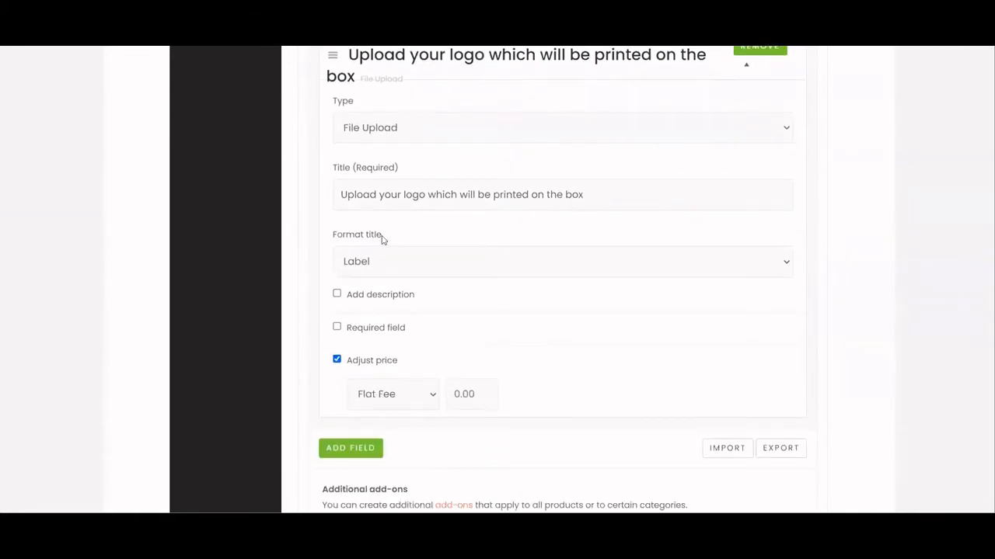
pyautogui.click(463, 393)
pyautogui.write('5.00')
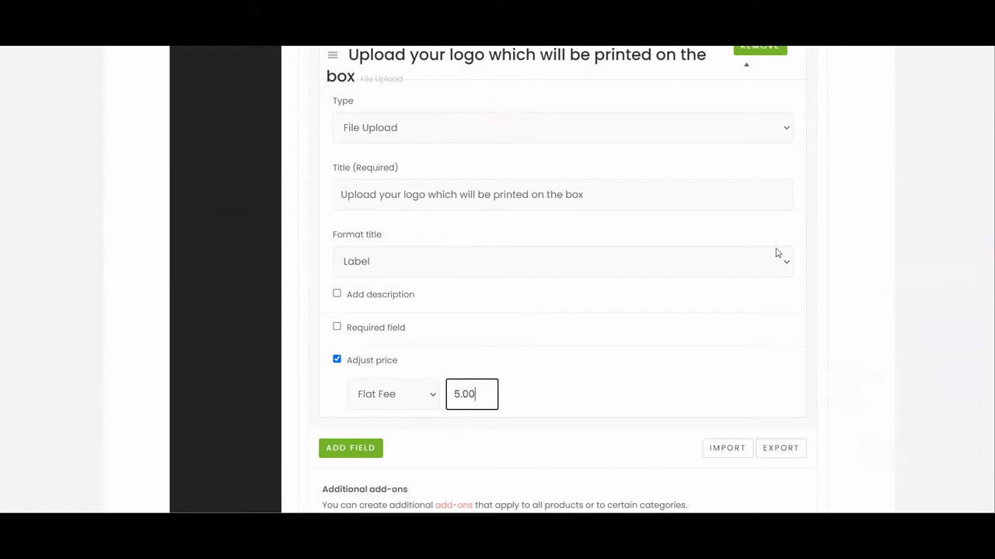
# - Save the product and check the logo upload option on its public page
pyautogui.scroll(-3, 774, 251)
pyautogui.scroll(2, 592, 169)
pyautogui.scroll(2, 561, 147)
pyautogui.scroll(-7, 562, 148)
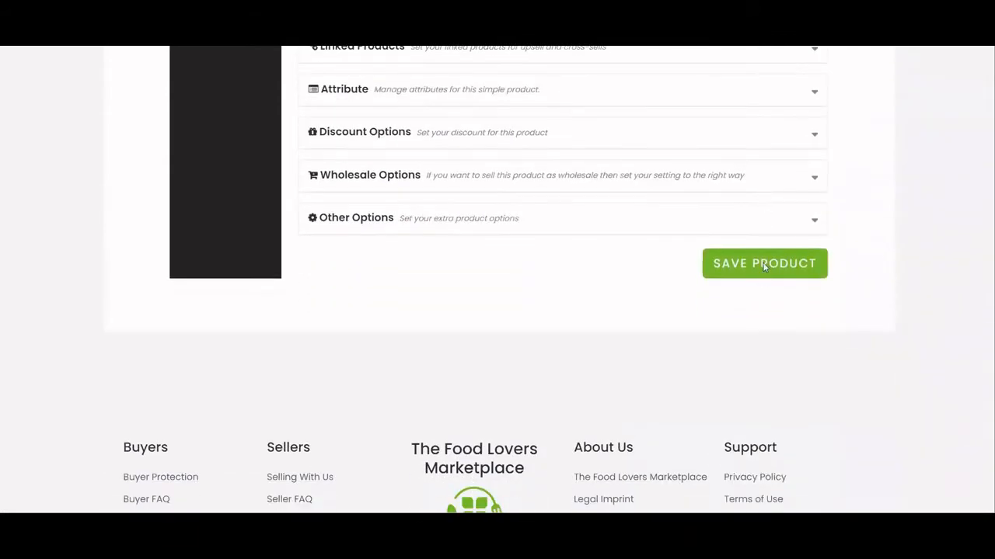
pyautogui.click(765, 267)
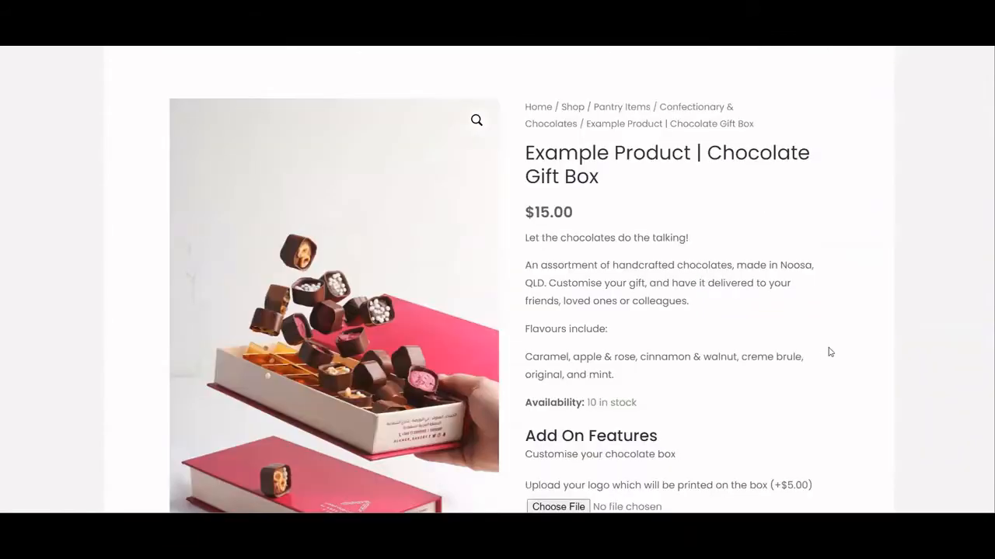
pyautogui.scroll(-1, 772, 333)
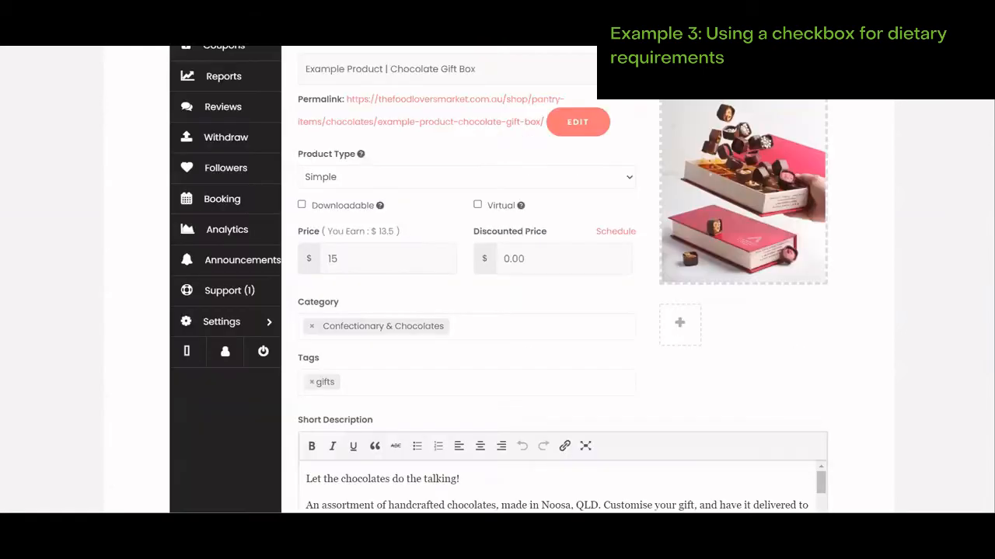
# - Add a third add-on field below the logo upload field and set its type to Checkboxes
pyautogui.scroll(-10, 694, 259)
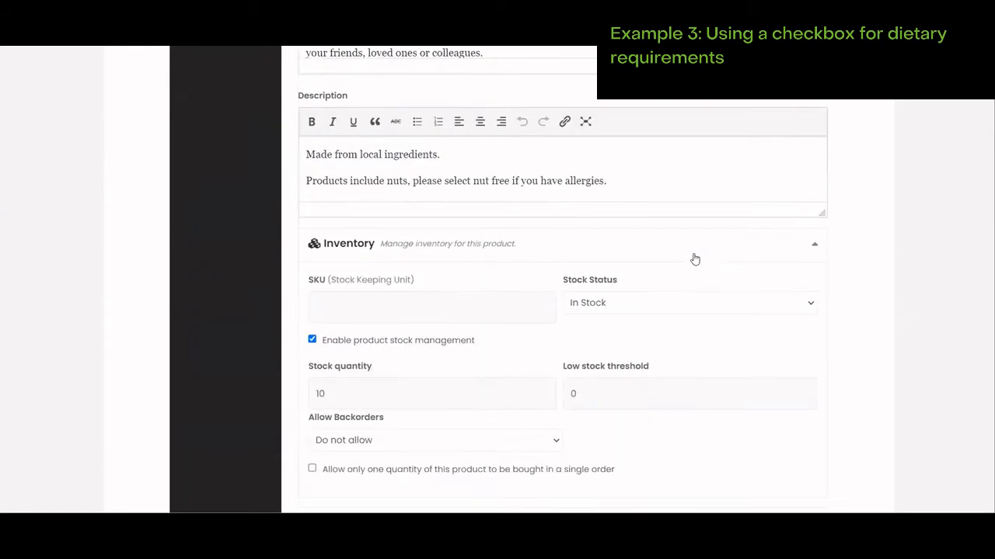
pyautogui.scroll(-3, 694, 259)
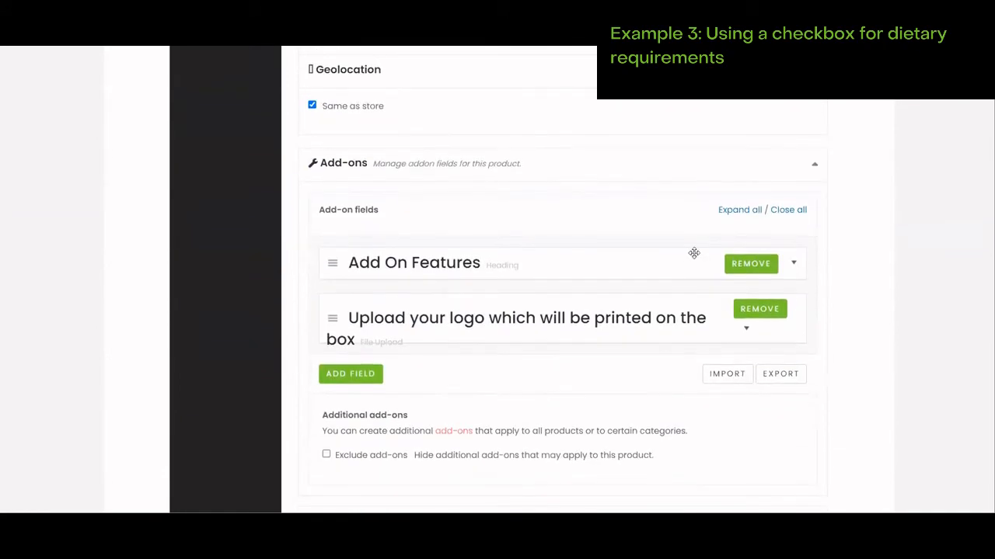
pyautogui.scroll(-2, 665, 257)
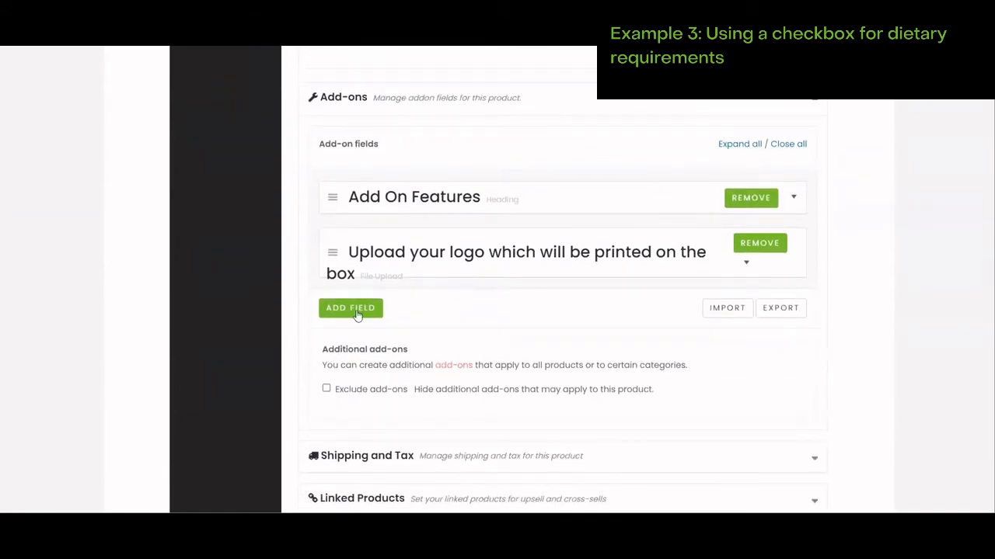
pyautogui.click(354, 308)
pyautogui.scroll(-3, 444, 308)
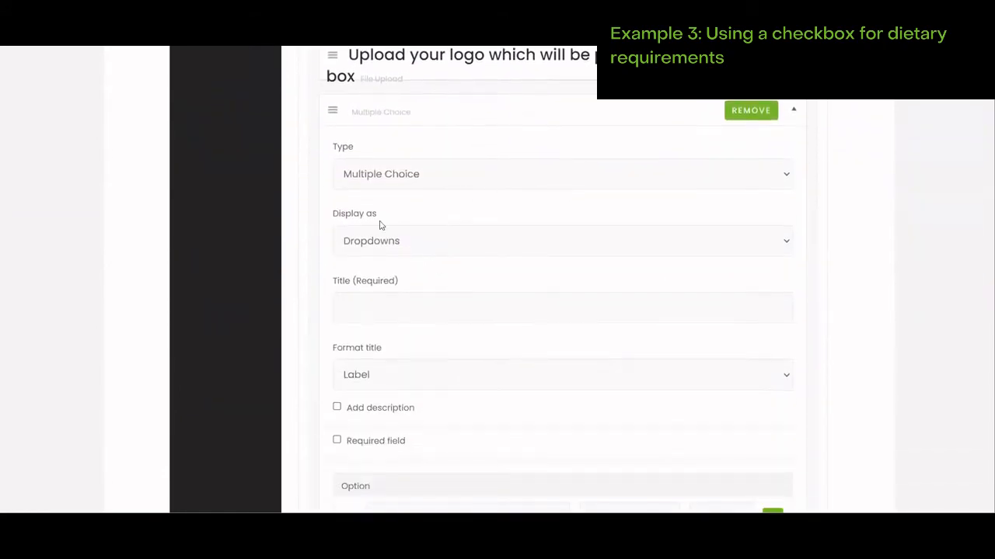
pyautogui.click(412, 176)
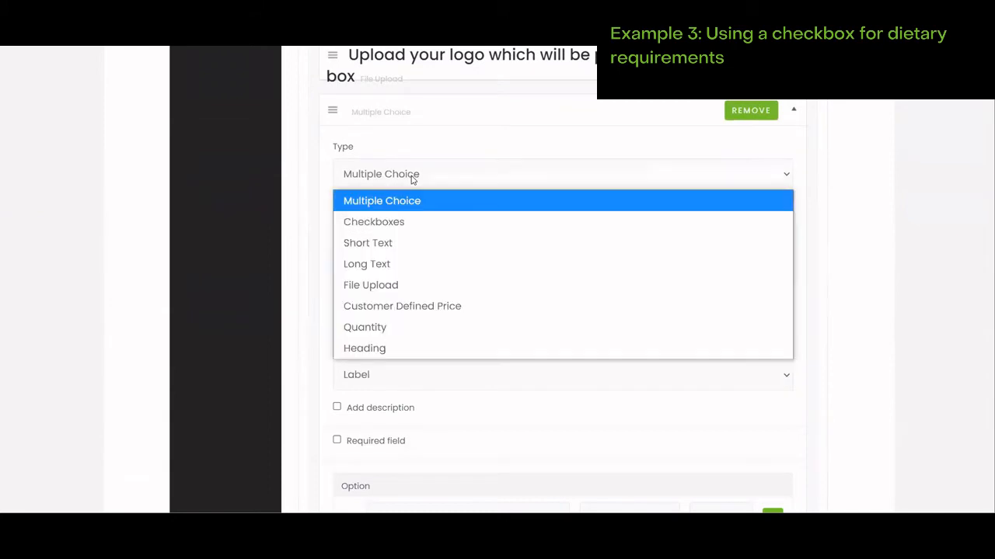
pyautogui.click(425, 224)
# - Title the new checkboxes field "Dietary Requirements" and keep its title format as Label
pyautogui.click(403, 246)
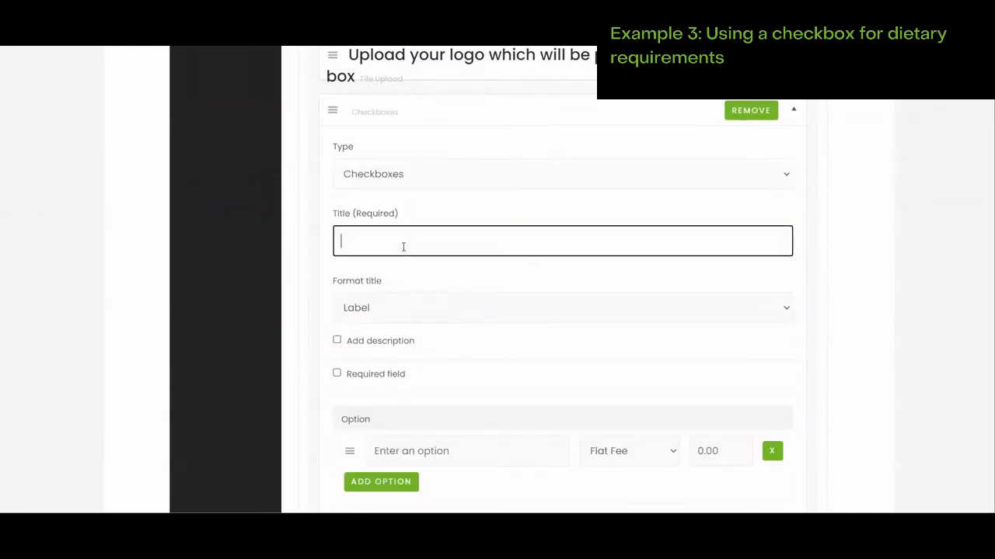
pyautogui.write('Dietary Requirements')
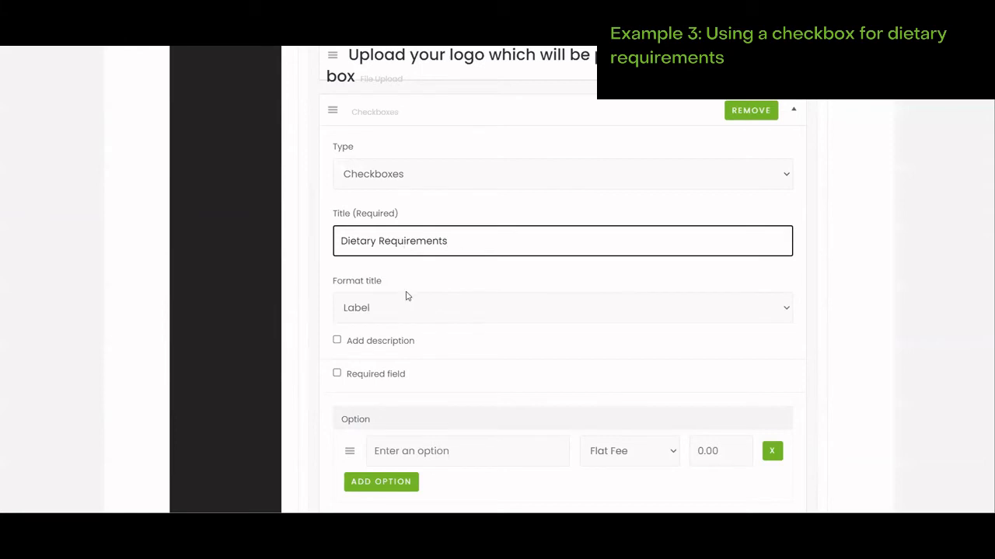
pyautogui.click(400, 311)
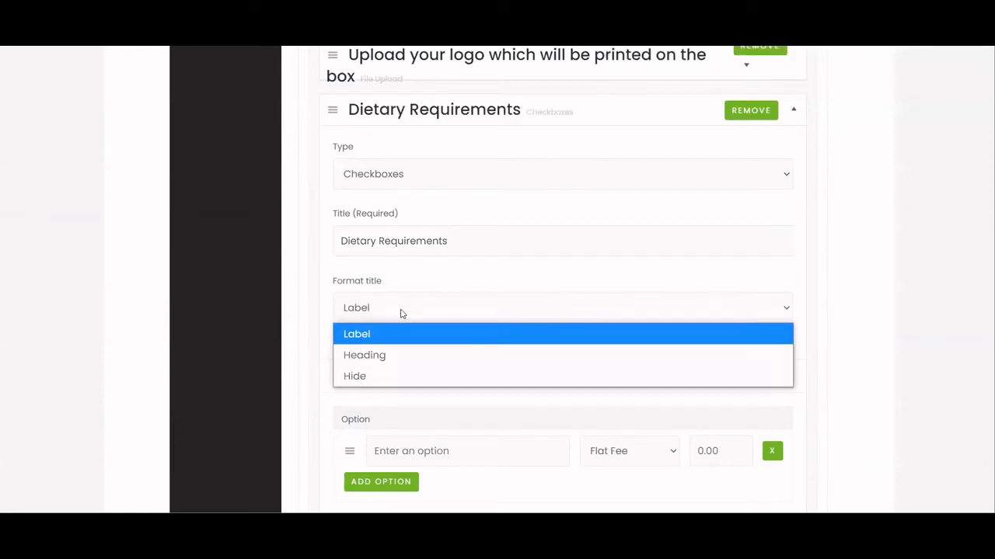
pyautogui.click(393, 342)
pyautogui.scroll(-1, 435, 302)
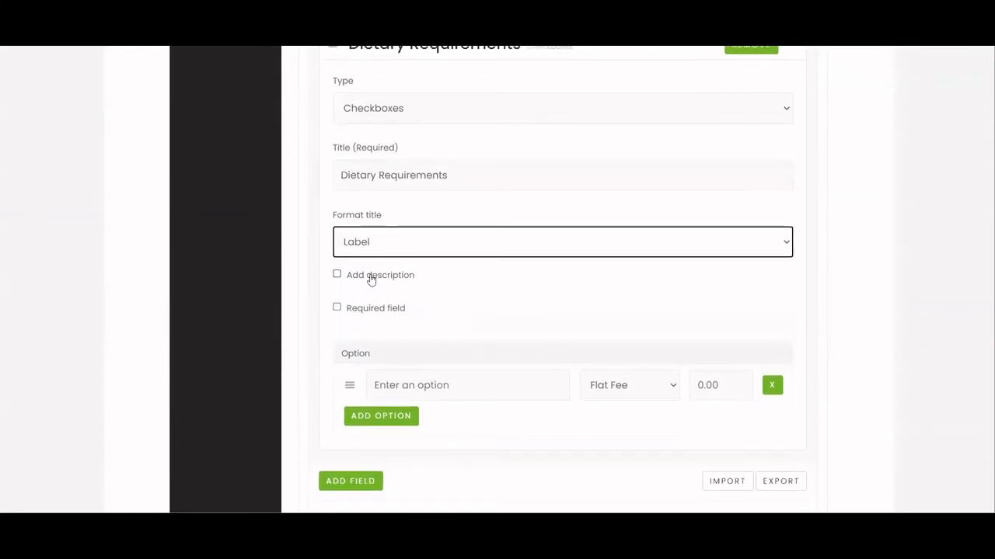
# - Enter "Nut Free" as the first dietary option with a flat fee of 2.00
pyautogui.click(442, 383)
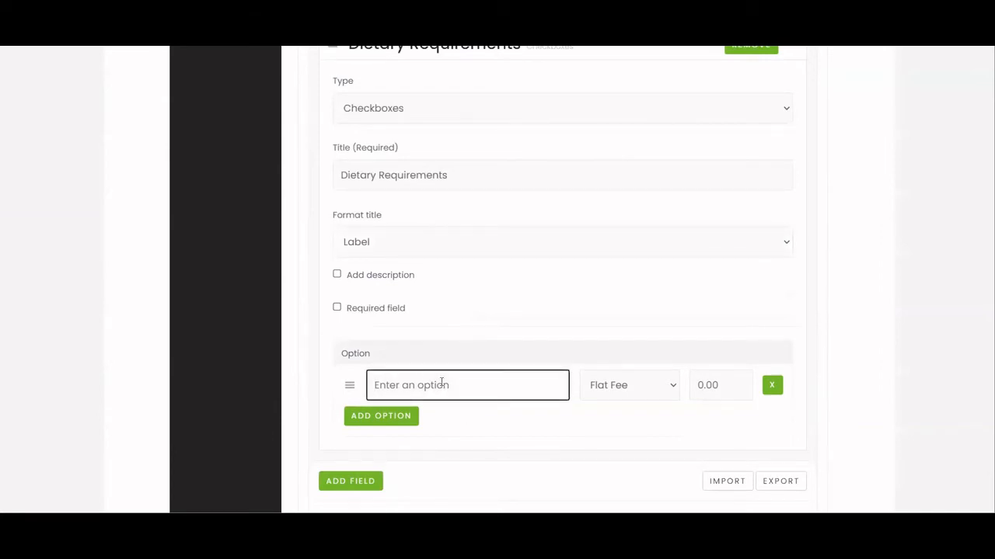
pyautogui.write('Nut Free')
pyautogui.press('Tab')
pyautogui.press('Tab')
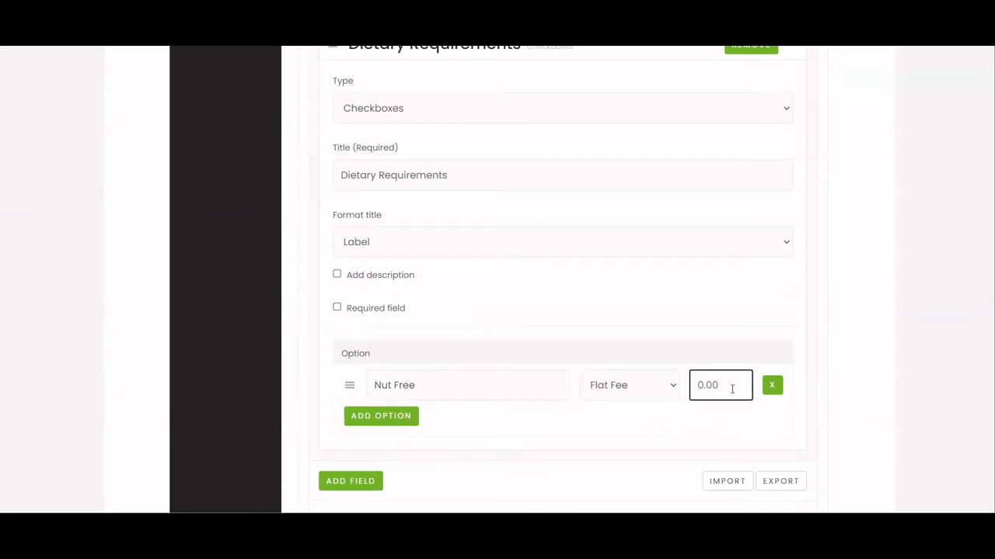
pyautogui.write('2.00')
# - Add a second dietary option named "Dairy Free" with a flat fee of 5.00
pyautogui.click(377, 416)
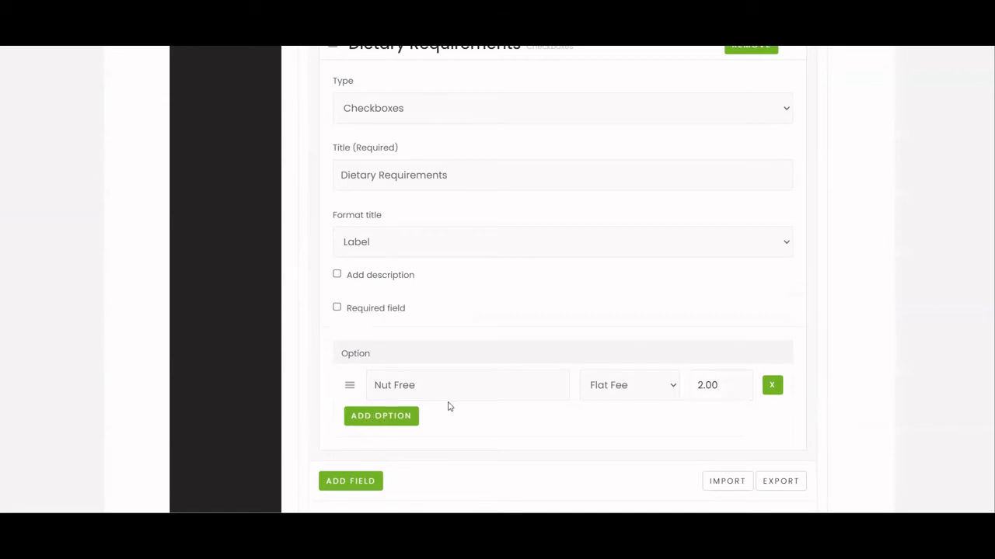
pyautogui.scroll(-1, 451, 388)
pyautogui.click(426, 363)
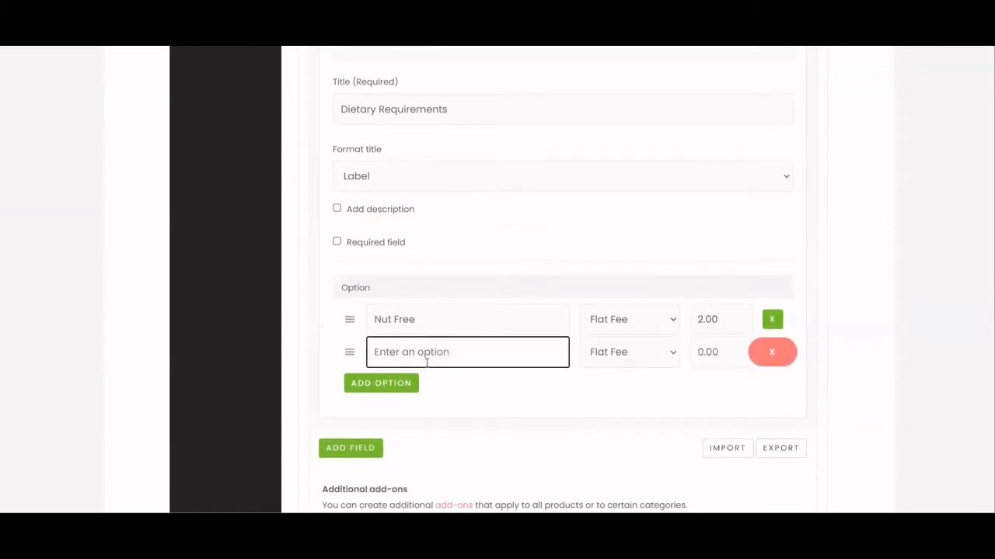
pyautogui.write('Dairy Free')
pyautogui.click(713, 351)
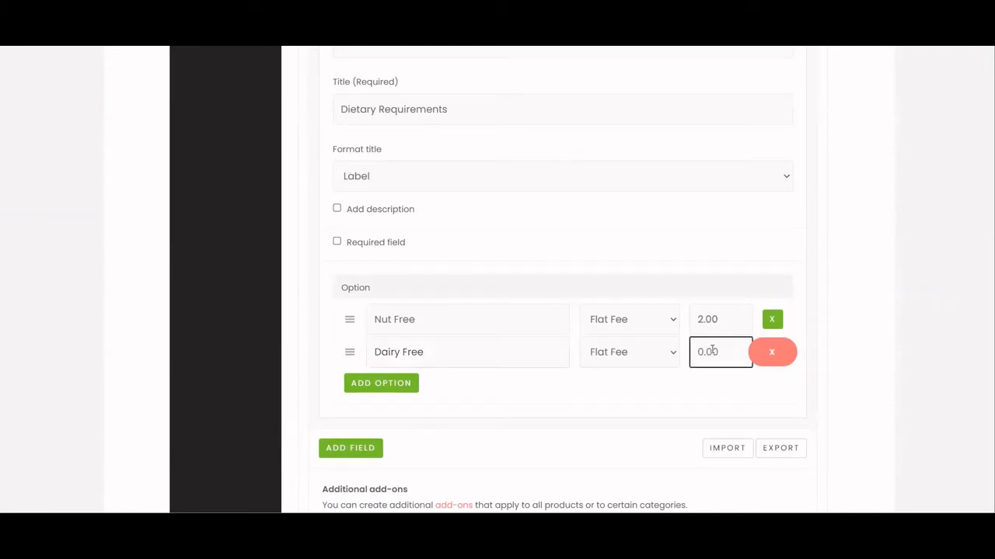
pyautogui.write('5.00')
# - Add a third dietary option named "Sugar Free" and leave its flat fee blank
pyautogui.click(410, 383)
pyautogui.click(428, 378)
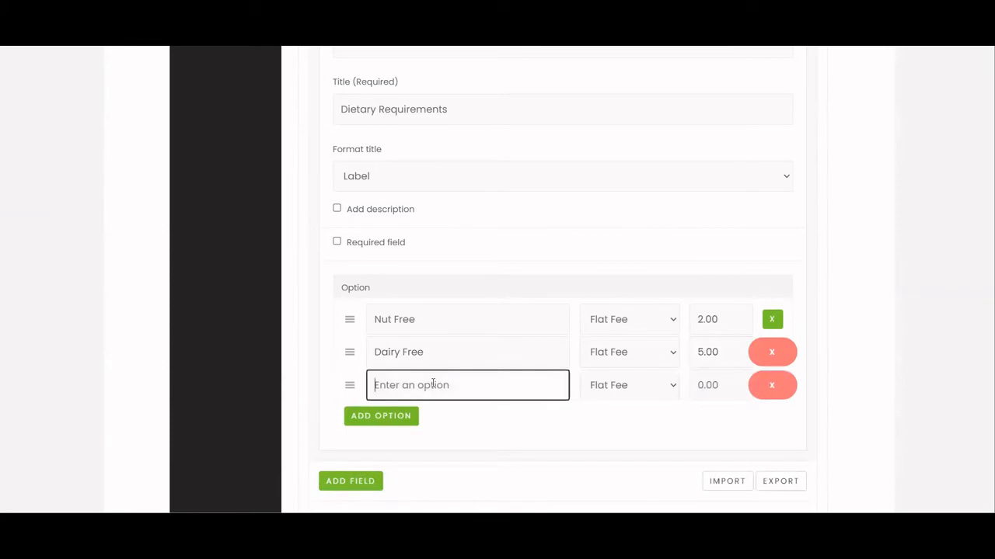
pyautogui.write('S')
pyautogui.press('BackSpace')
pyautogui.write('Suga')
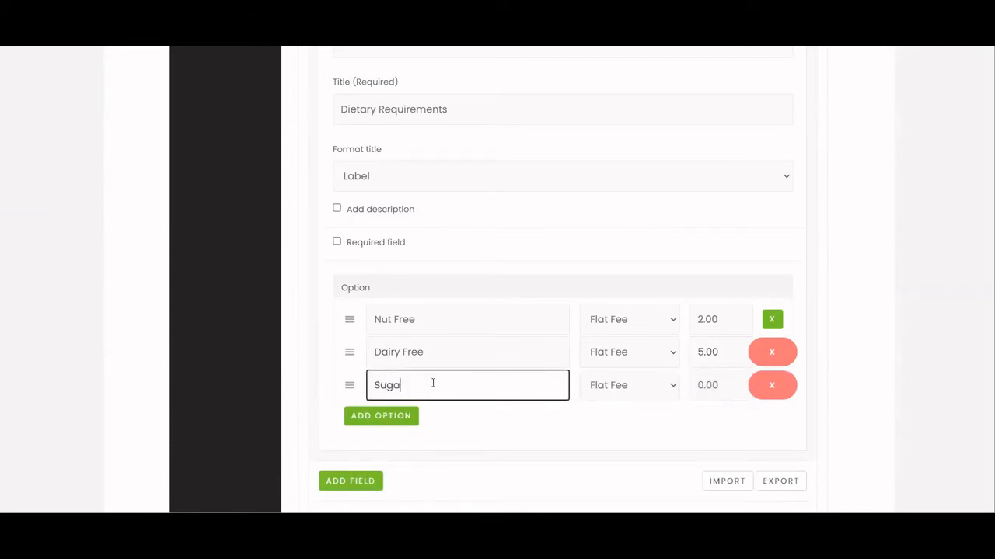
pyautogui.write('r Free')
pyautogui.press('Tab')
pyautogui.press('Tab')
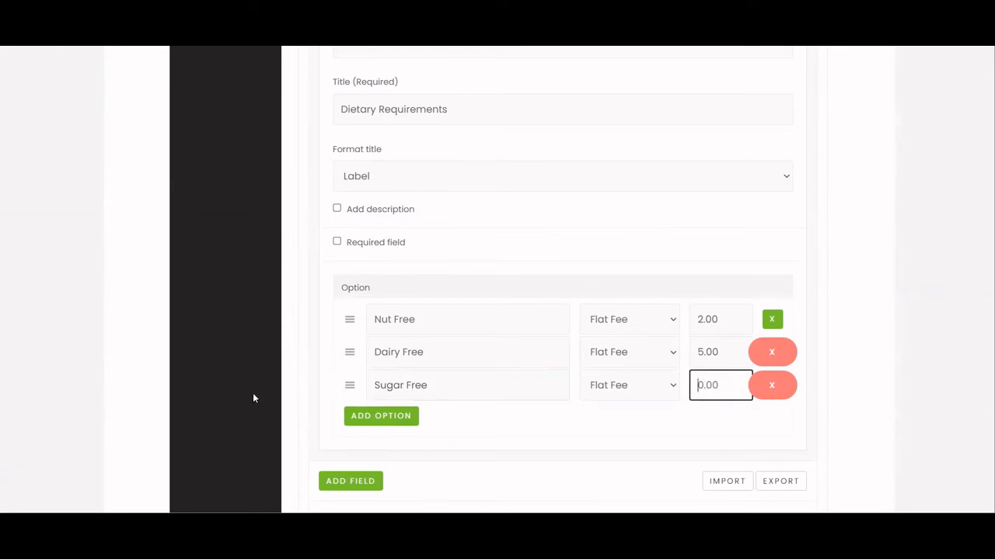
# - Save the product with the new dietary requirements field
pyautogui.scroll(-1, 691, 344)
pyautogui.scroll(-2, 690, 343)
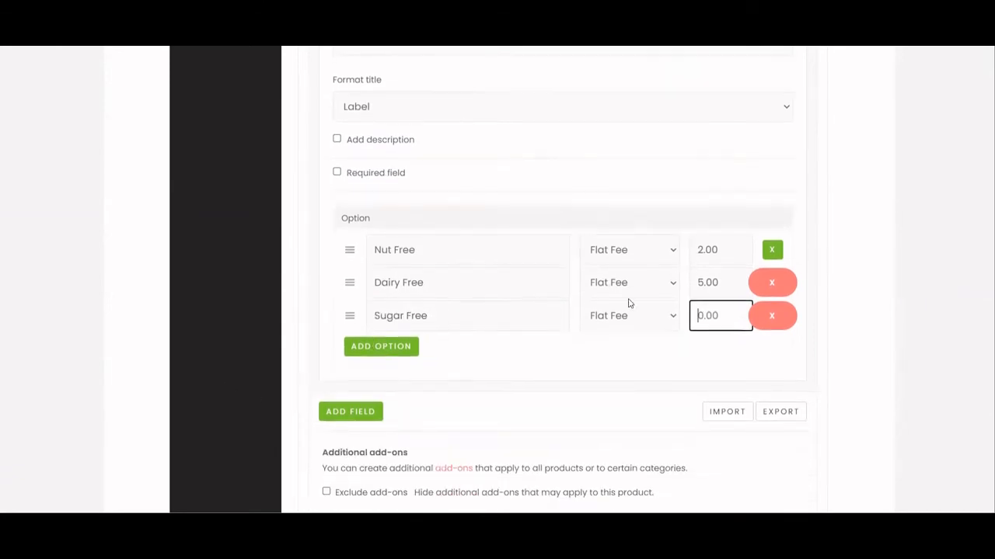
pyautogui.scroll(-10, 726, 280)
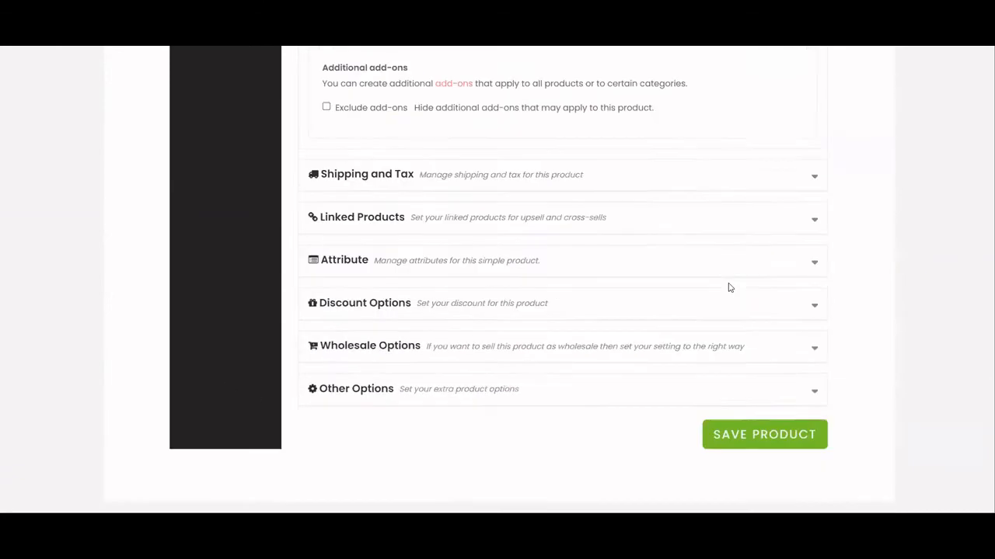
pyautogui.click(762, 244)
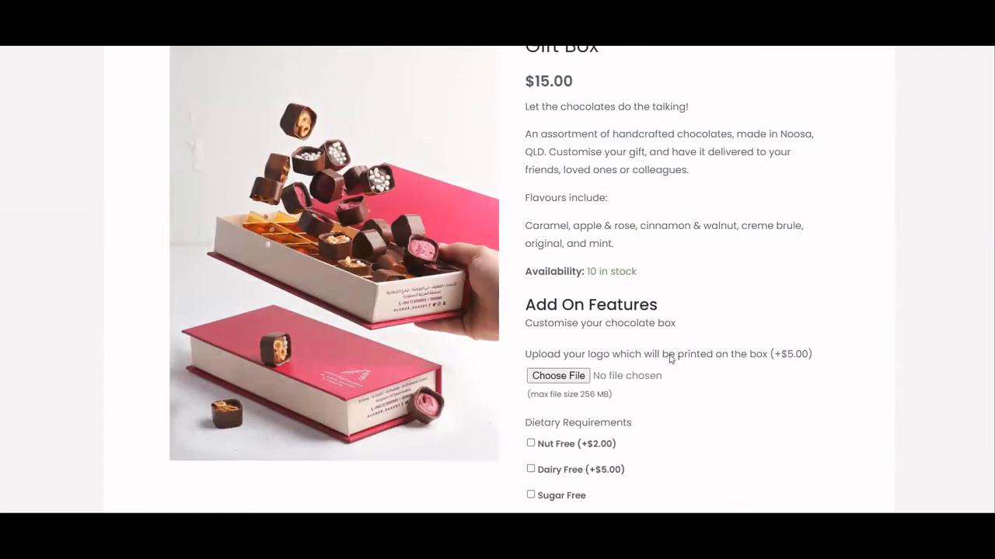
# - Test the Nut Free dietary option on the public product page and check the price summary
pyautogui.scroll(-3, 673, 359)
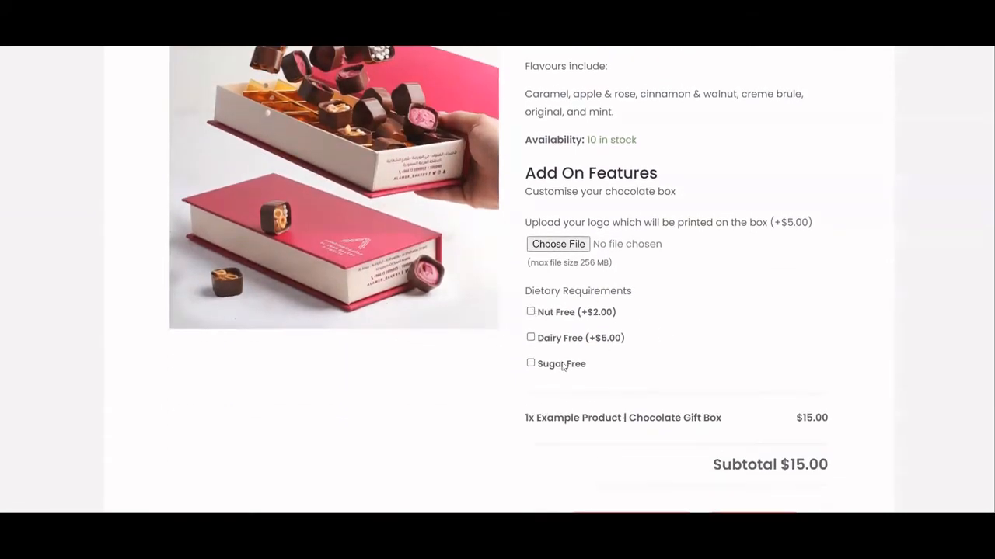
pyautogui.click(578, 317)
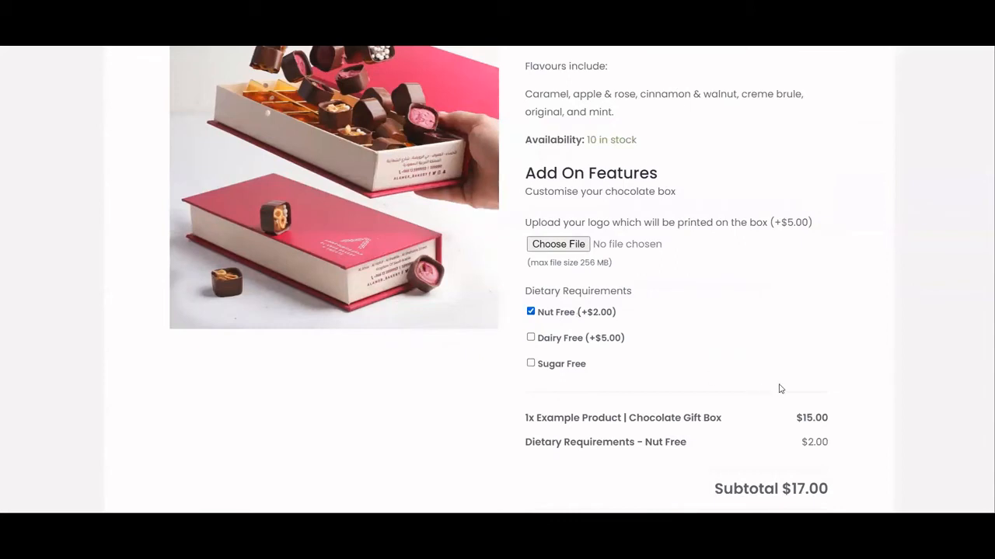
pyautogui.scroll(-1, 781, 390)
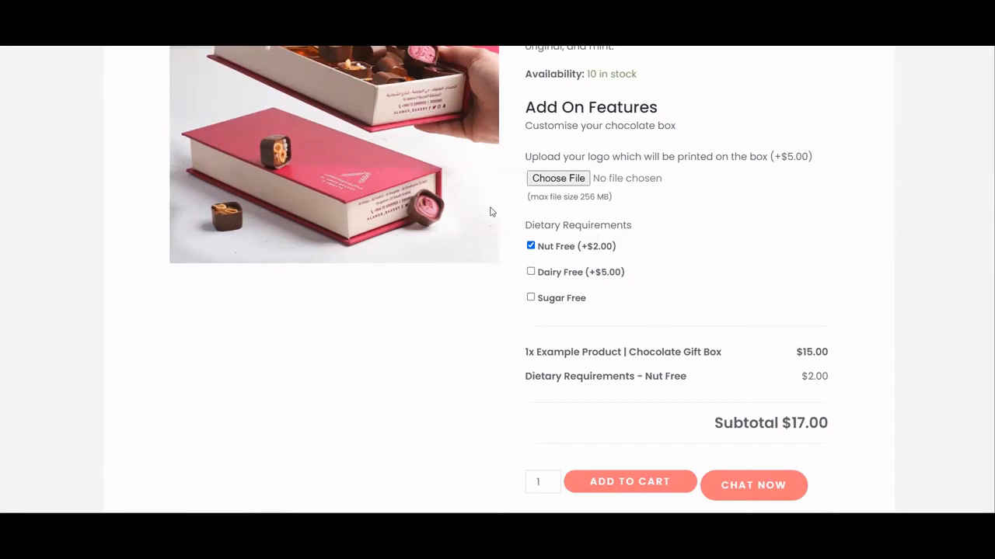
pyautogui.click(568, 248)
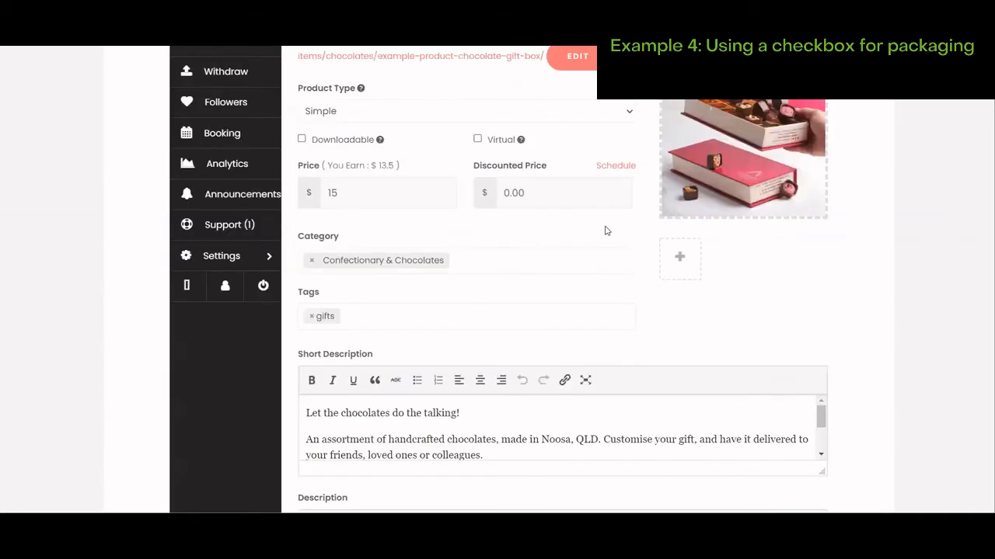
# - Add a fourth add-on field below Dietary Requirements, set its type to Checkboxes and title it "Packaging"
pyautogui.scroll(-10, 682, 247)
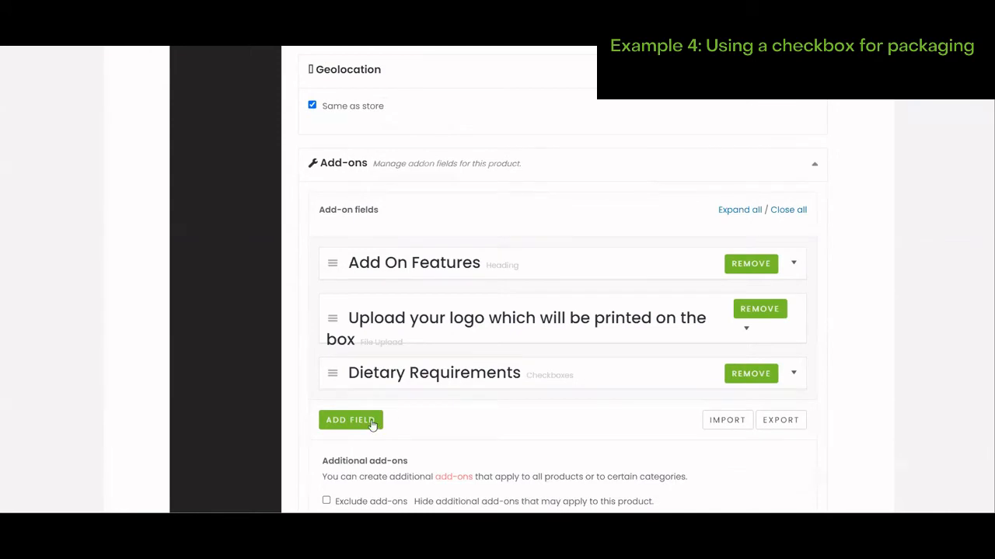
pyautogui.click(373, 423)
pyautogui.scroll(-3, 497, 342)
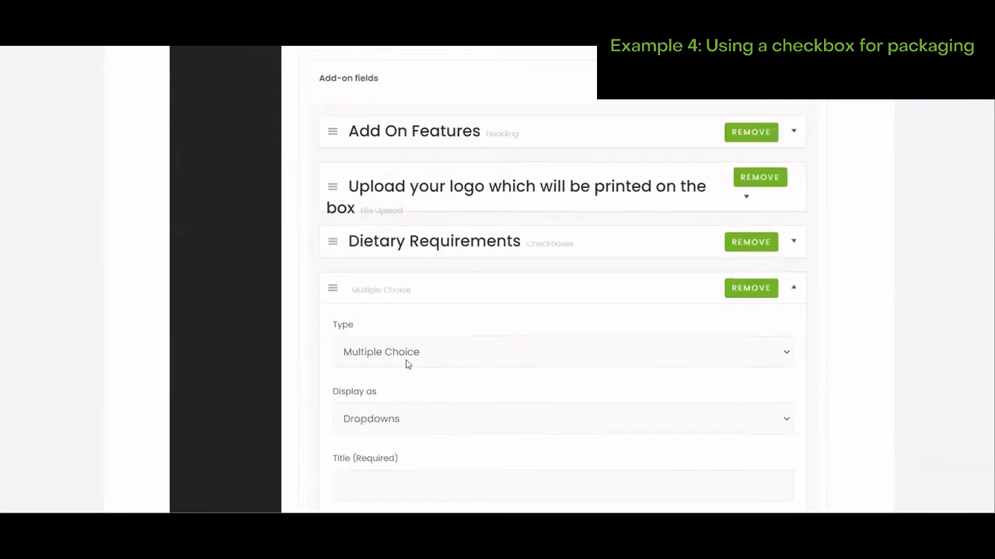
pyautogui.click(402, 288)
pyautogui.click(408, 333)
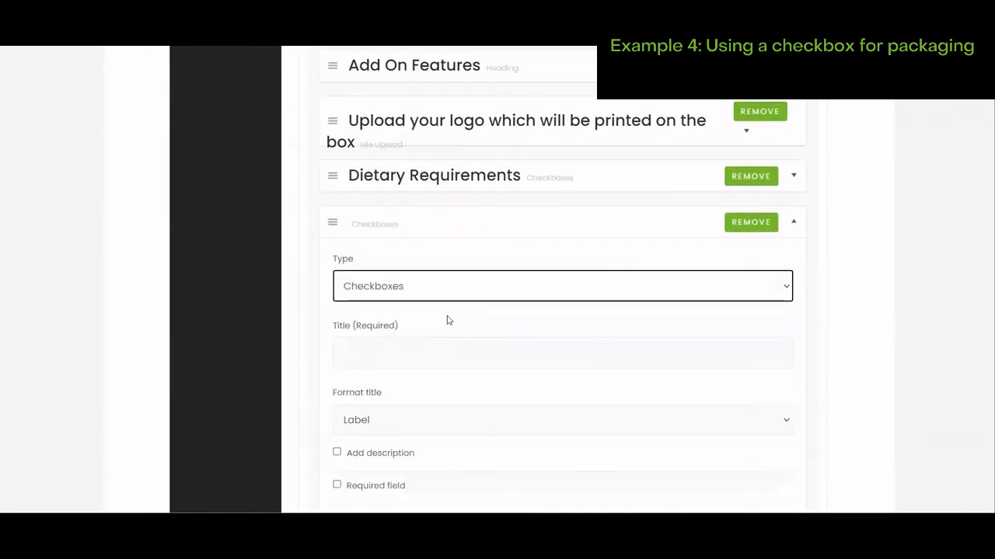
pyautogui.scroll(-1, 411, 286)
pyautogui.click(411, 286)
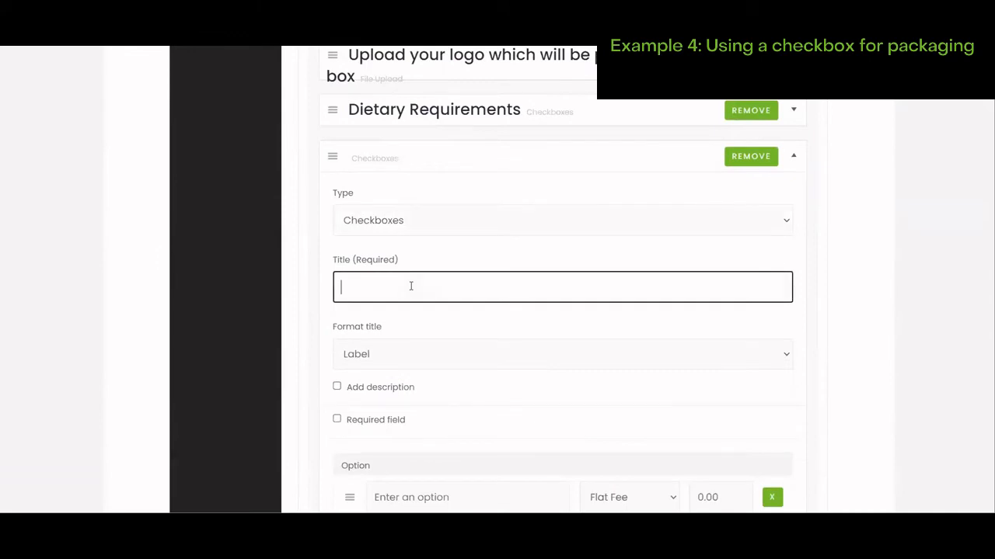
pyautogui.write('Packaging')
# - Enter "standard packaging" as the first option of the Packaging field
pyautogui.scroll(-1, 411, 289)
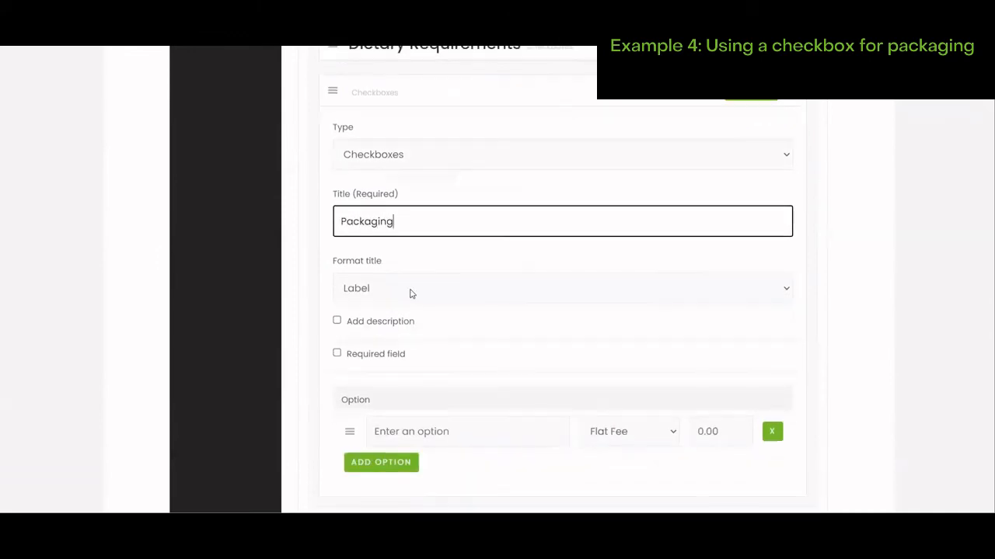
pyautogui.scroll(-2, 424, 337)
pyautogui.click(438, 307)
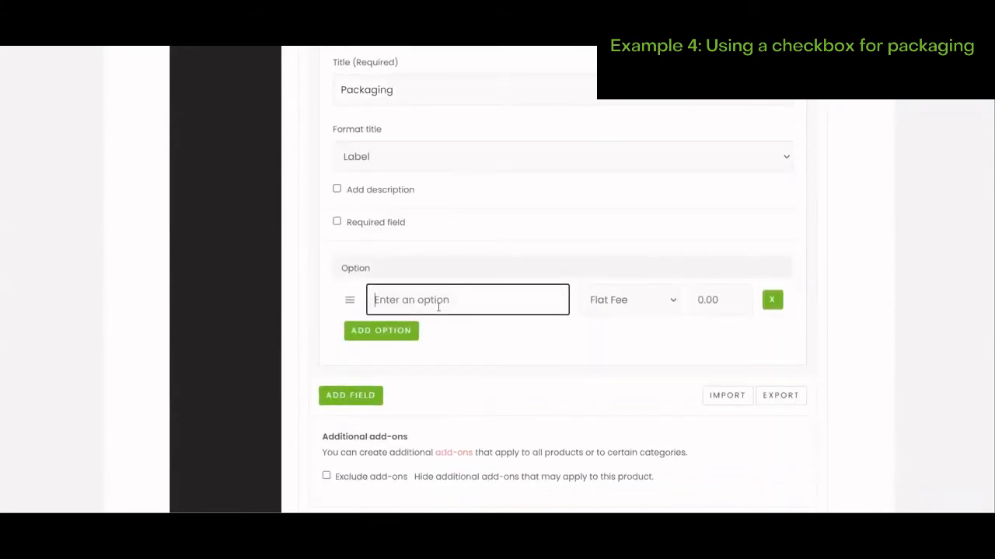
pyautogui.write('standard packahi')
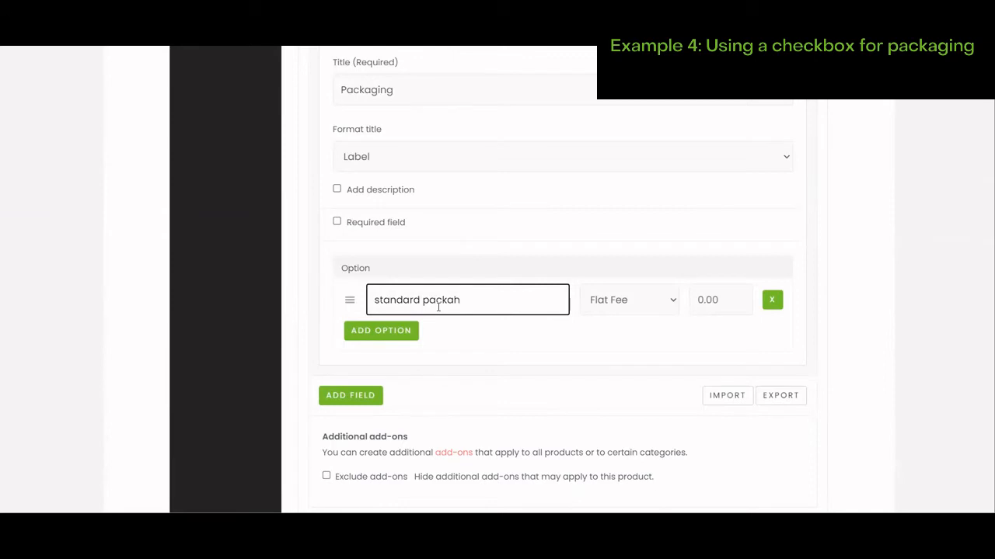
pyautogui.press('BackSpace')
pyautogui.write('ging')
# - Add a second Packaging option named "customised box with gift wrapping"
pyautogui.click(380, 333)
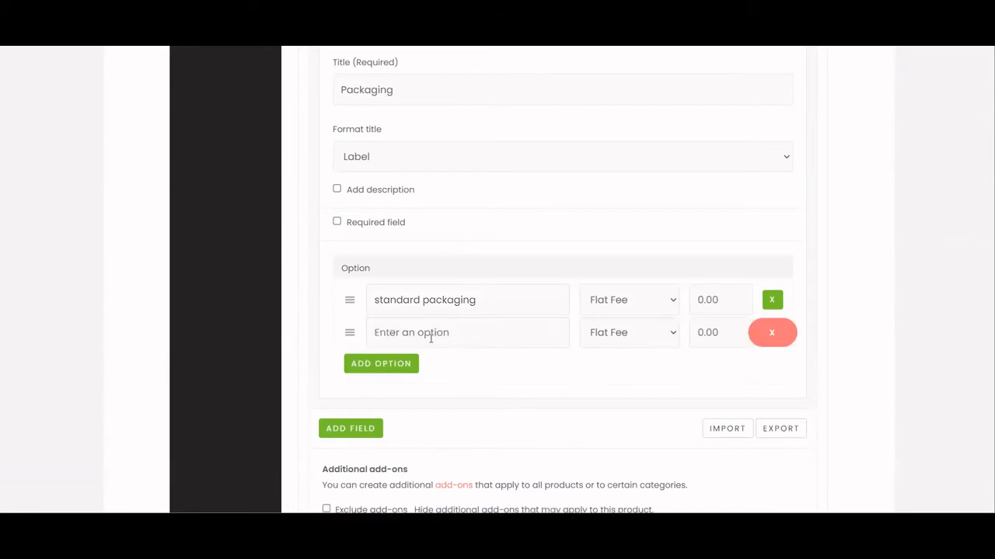
pyautogui.click(430, 338)
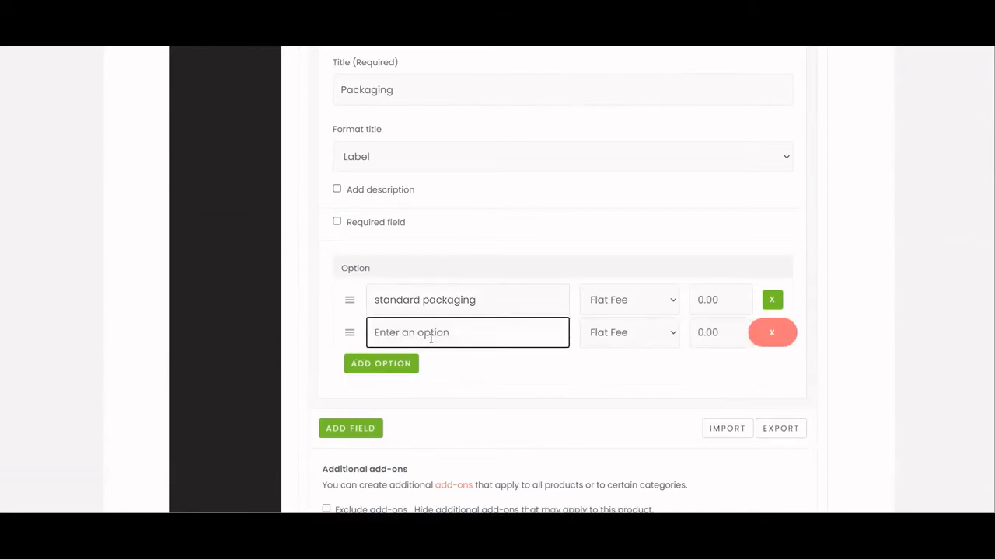
pyautogui.write('customised bo')
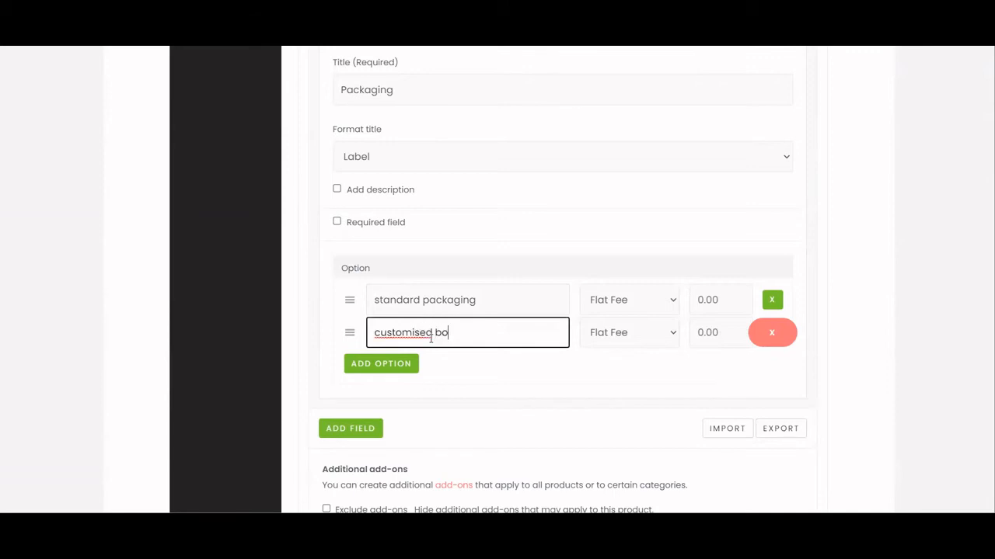
pyautogui.write('x with gift wrapping')
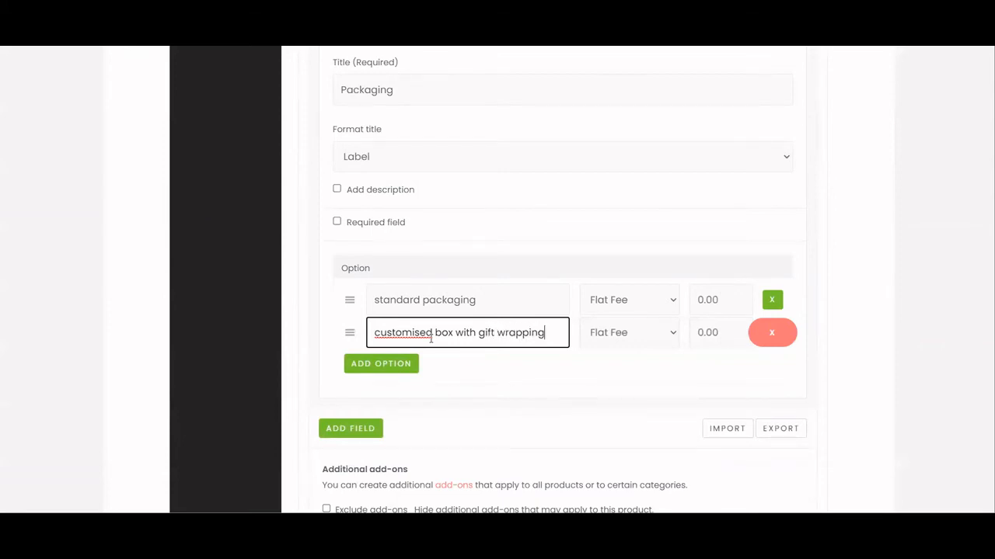
# - Set the flat fee of the "customised box with gift wrapping" option to 5
pyautogui.press('Tab')
pyautogui.press('Tab')
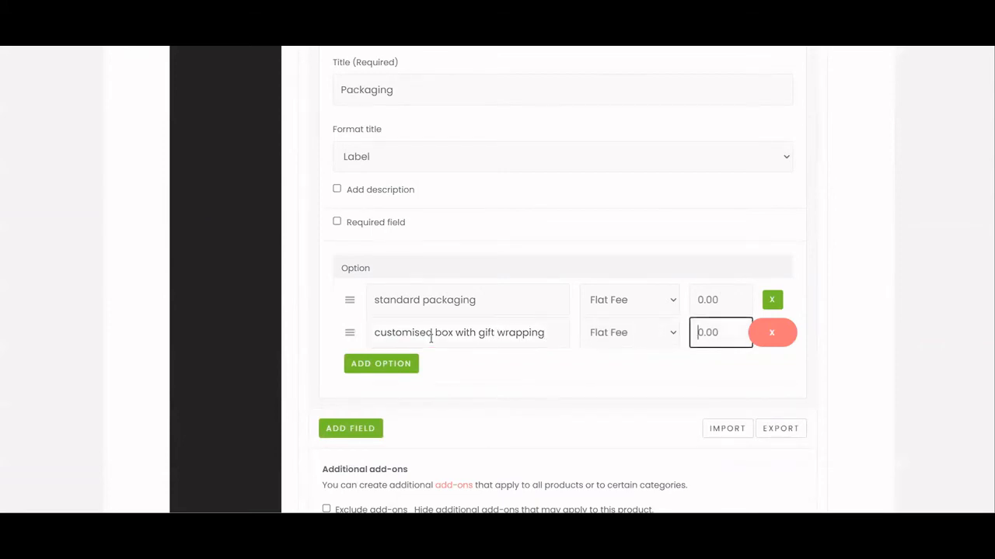
pyautogui.write('5')
# - Add a third Packaging option named "giftwrapped box with a card" with a flat fee of 7
pyautogui.click(350, 370)
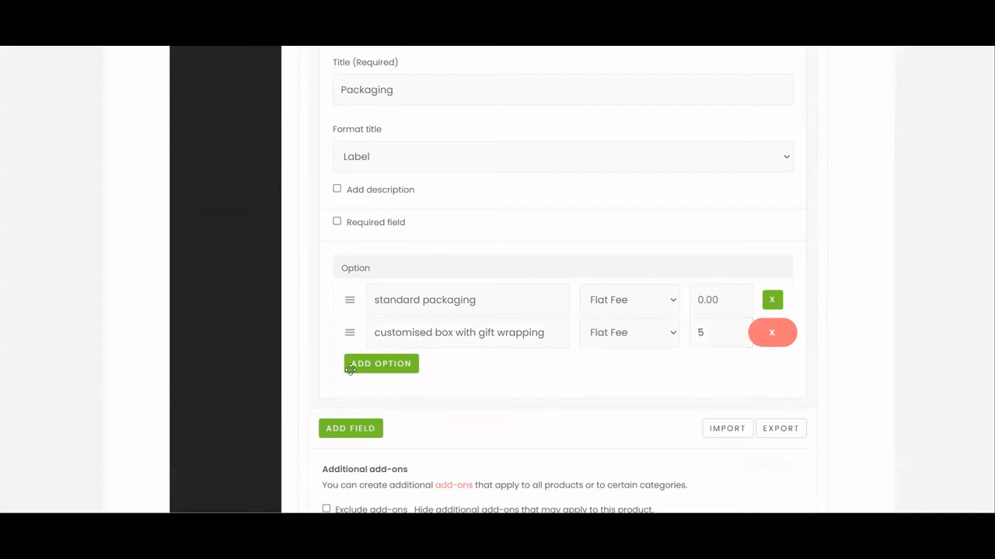
pyautogui.click(415, 373)
pyautogui.write('gif')
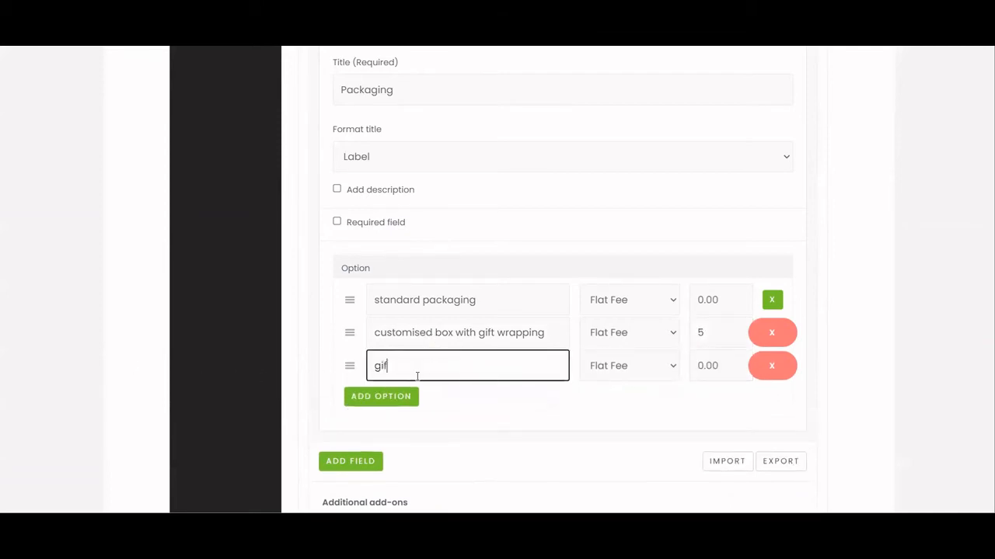
pyautogui.write('twrapped box with a c')
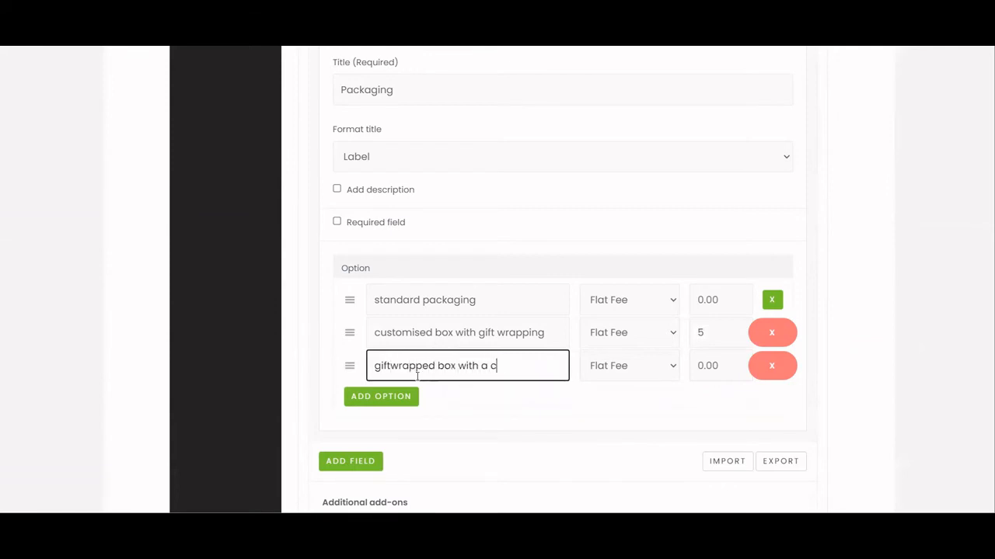
pyautogui.write('ard')
pyautogui.press('Tab')
pyautogui.press('Tab')
pyautogui.write('7')
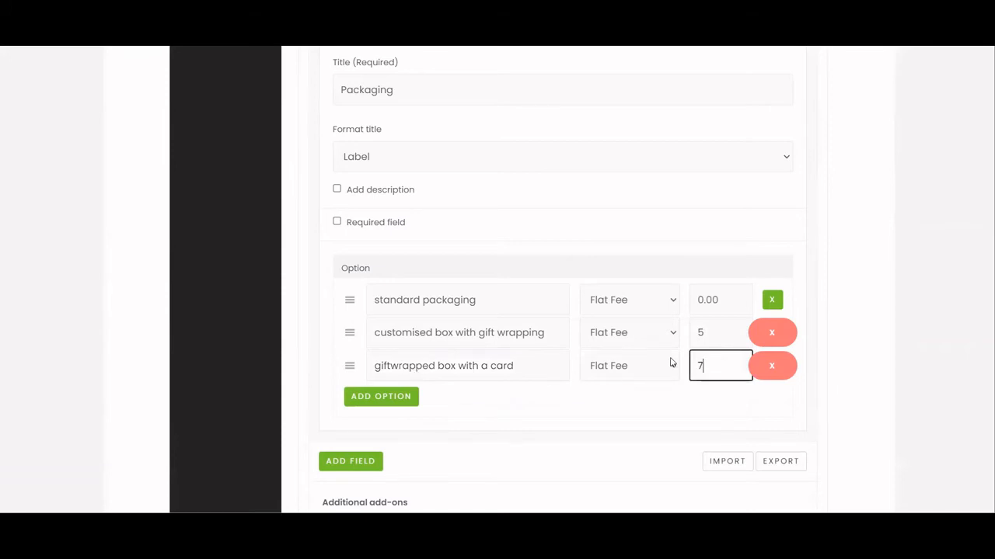
# - Save the product with the completed Packaging field
pyautogui.scroll(-1, 610, 320)
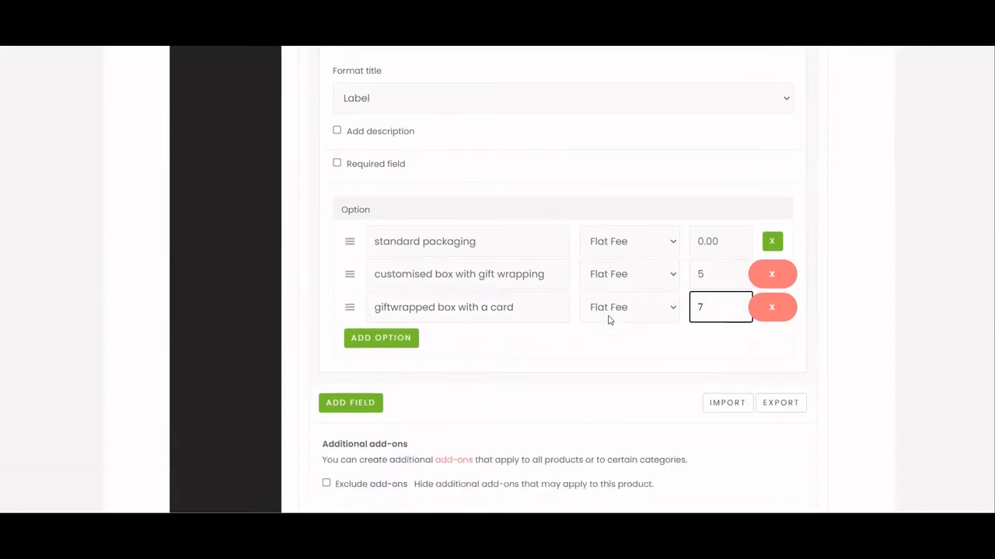
pyautogui.scroll(-8, 609, 320)
pyautogui.click(752, 222)
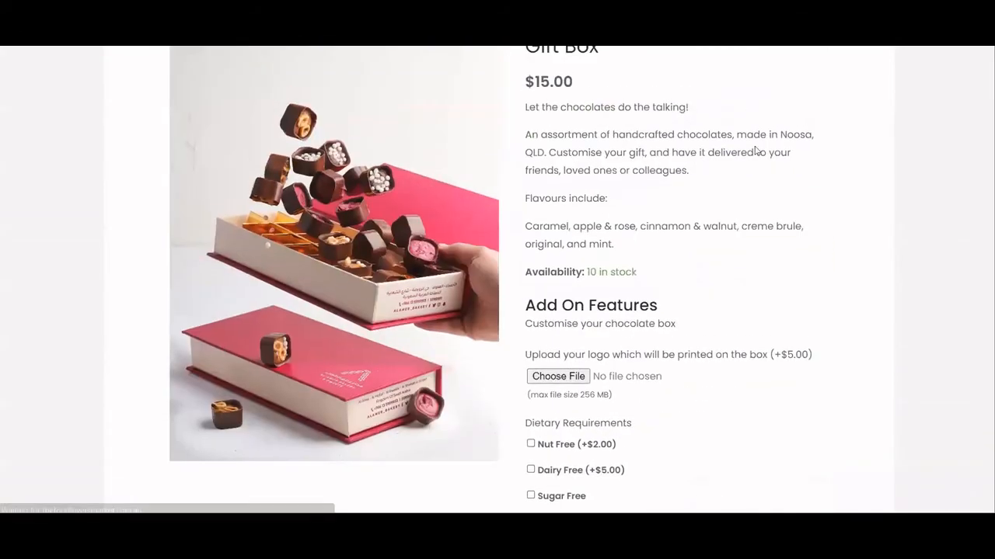
# - Test the Nut Free and "giftwrapped box with a card" options on the public product page and check the price summary
pyautogui.scroll(-3, 775, 260)
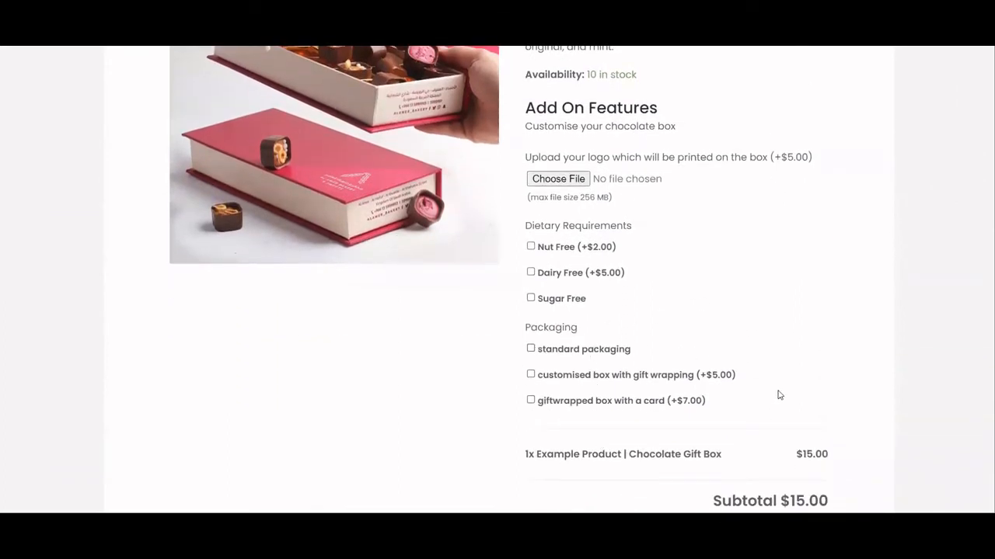
pyautogui.scroll(-1, 694, 373)
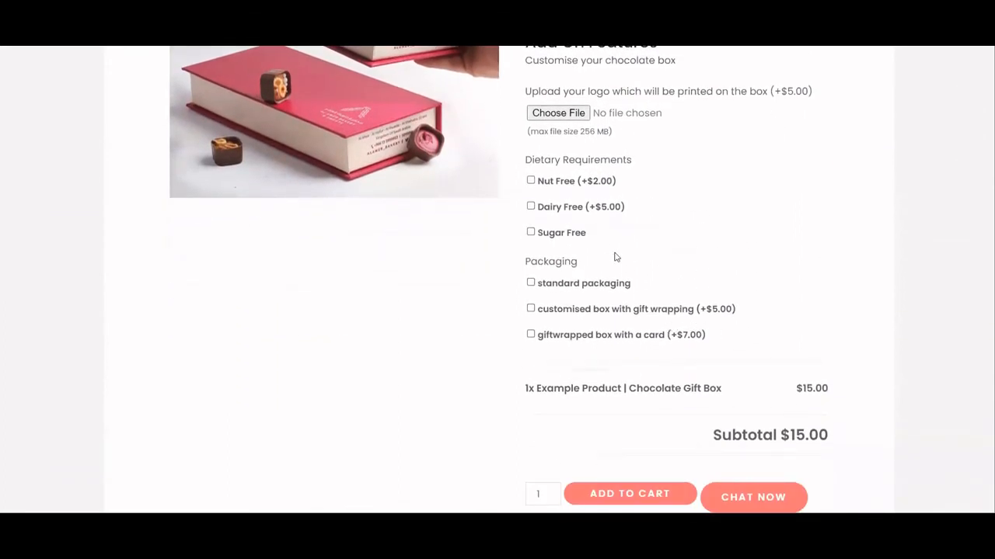
pyautogui.click(571, 185)
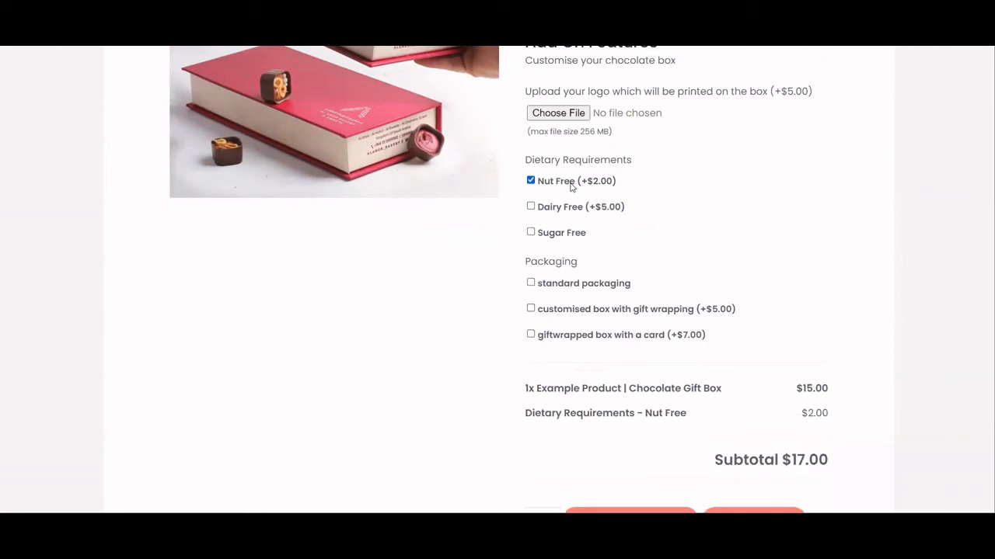
pyautogui.click(581, 336)
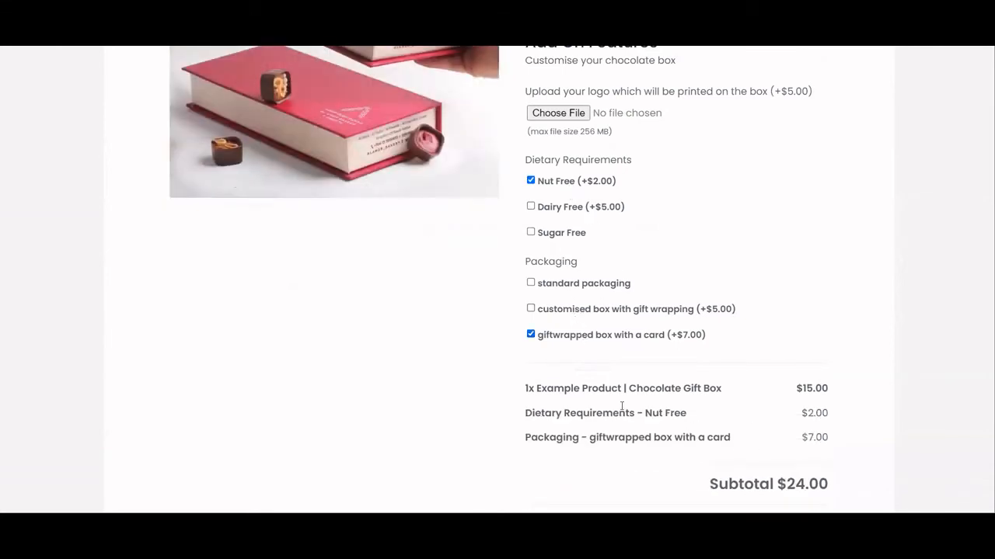
pyautogui.scroll(-1, 788, 405)
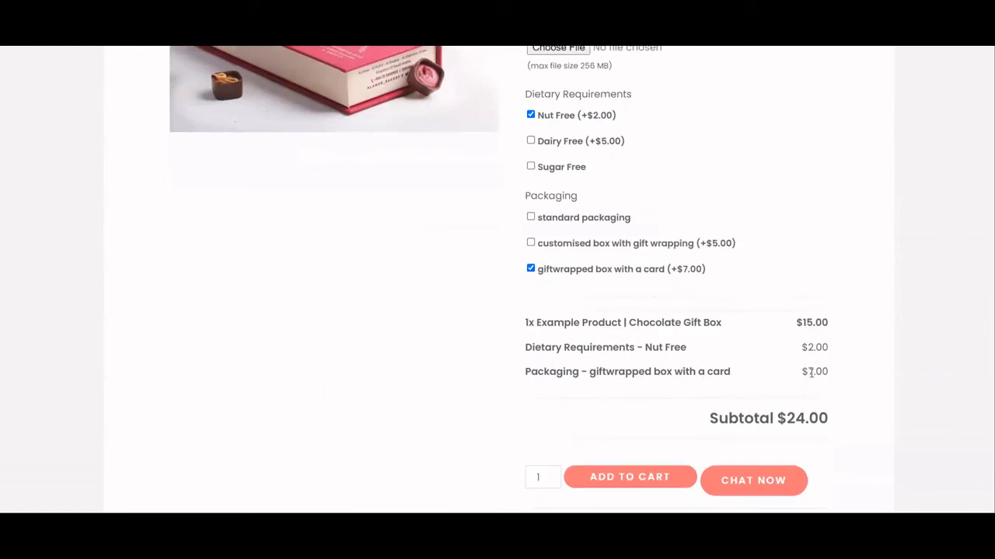
pyautogui.scroll(1, 812, 375)
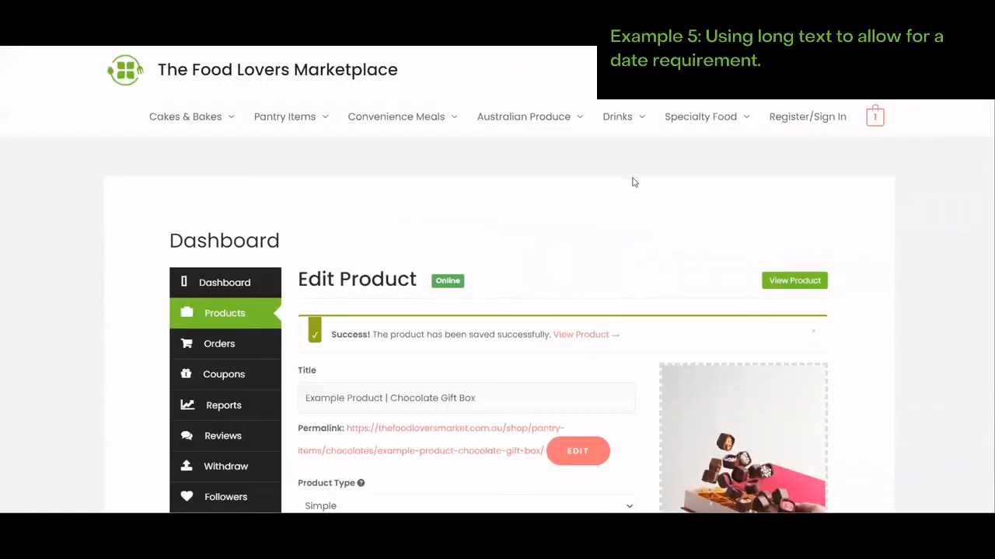
# - Add a fifth add-on field below Packaging, set its type to Long Text and title it "Delivery Date"
pyautogui.scroll(-6, 634, 185)
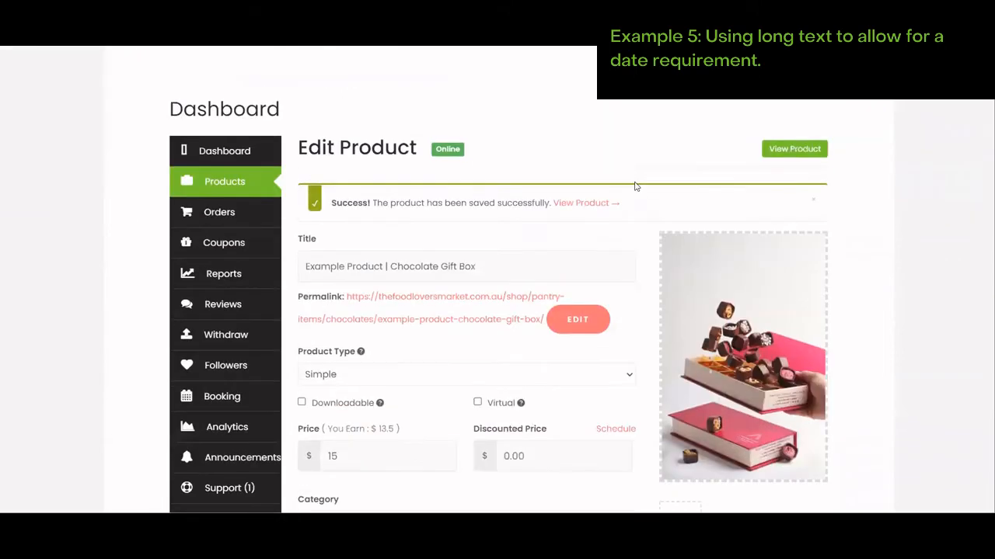
pyautogui.scroll(-12, 638, 194)
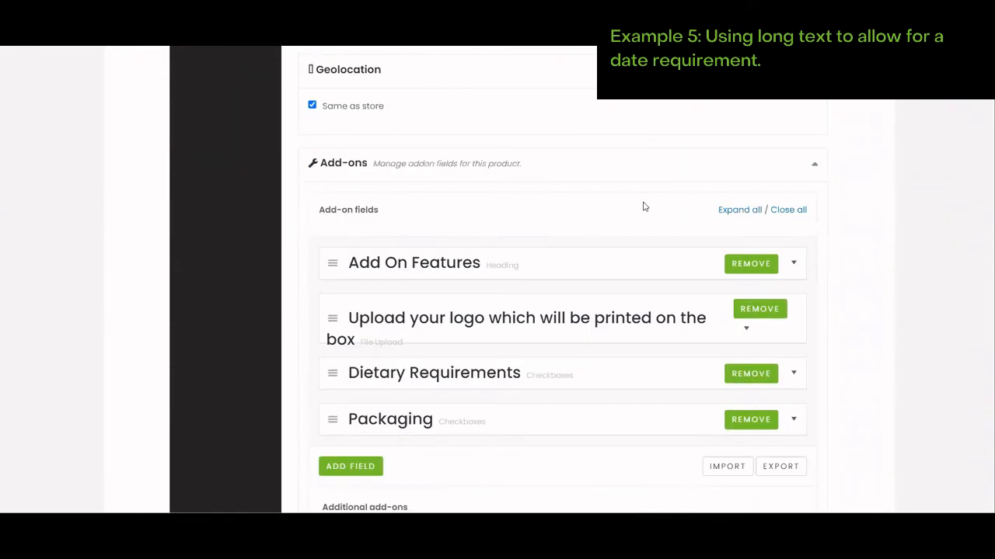
pyautogui.scroll(-3, 544, 276)
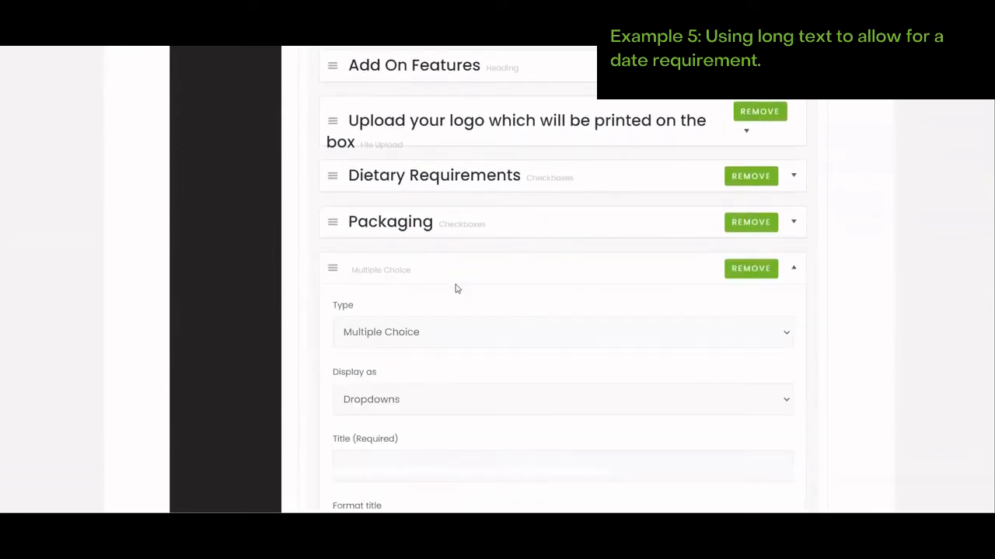
pyautogui.scroll(-1, 384, 295)
pyautogui.click(409, 277)
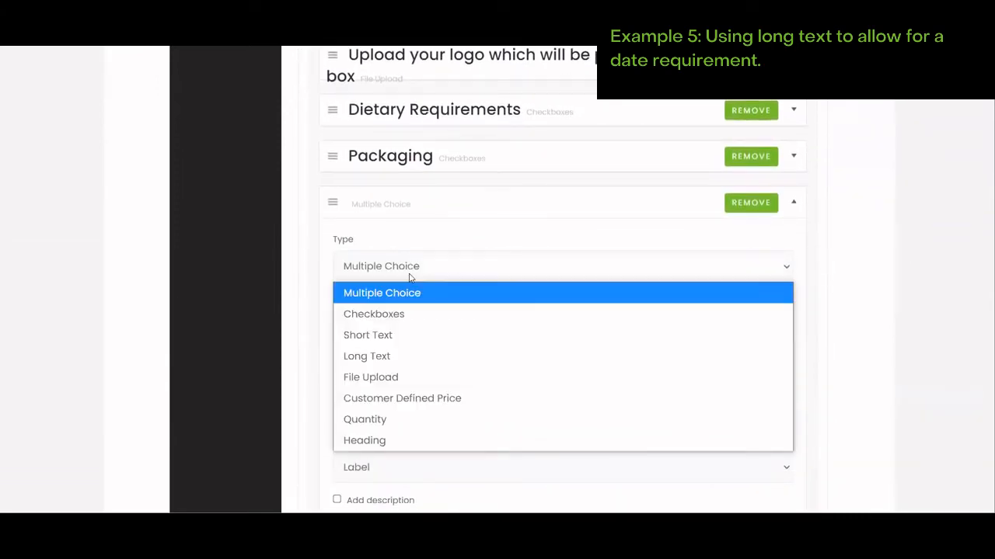
pyautogui.click(409, 356)
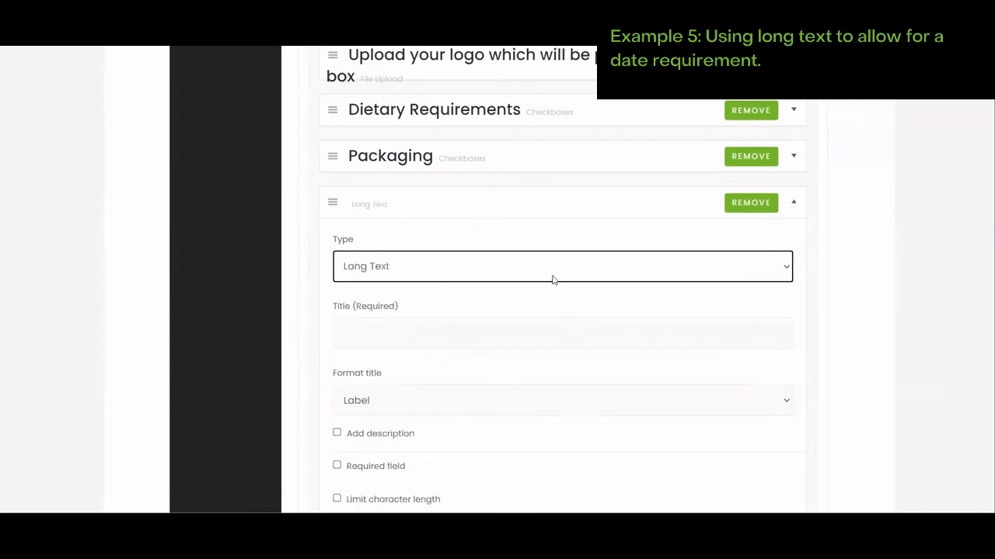
pyautogui.click(419, 334)
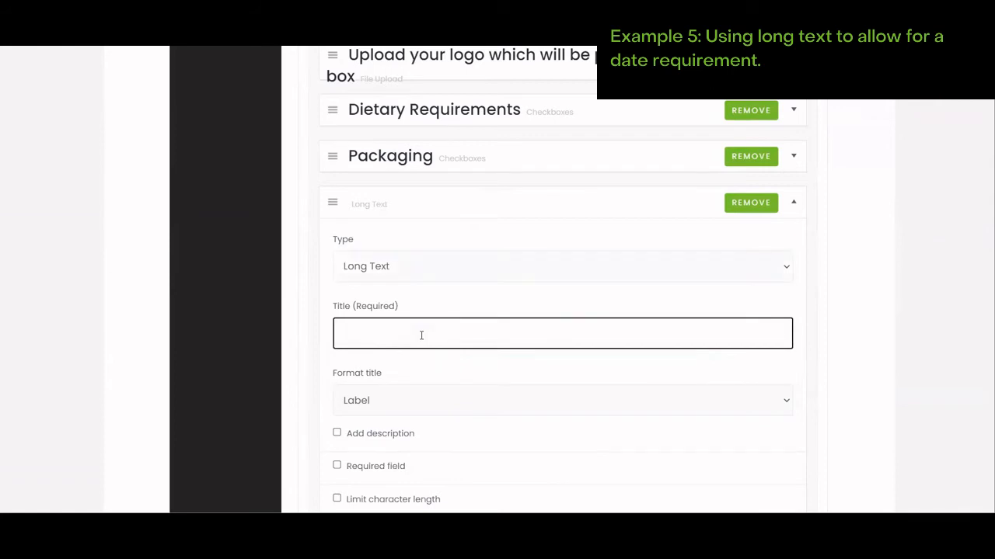
pyautogui.write('Delivery Date')
# - Save the product with the new Delivery Date field
pyautogui.scroll(-3, 421, 335)
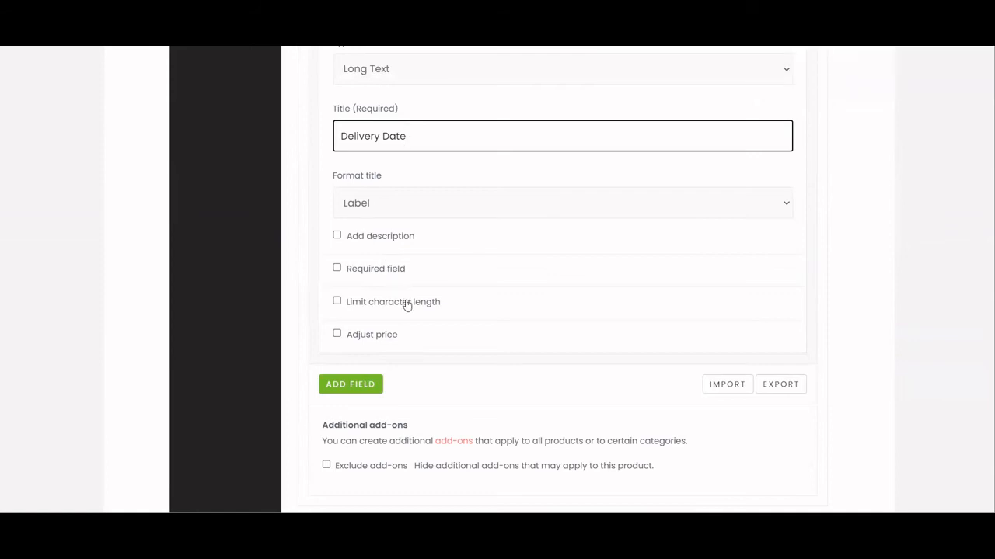
pyautogui.scroll(-7, 577, 162)
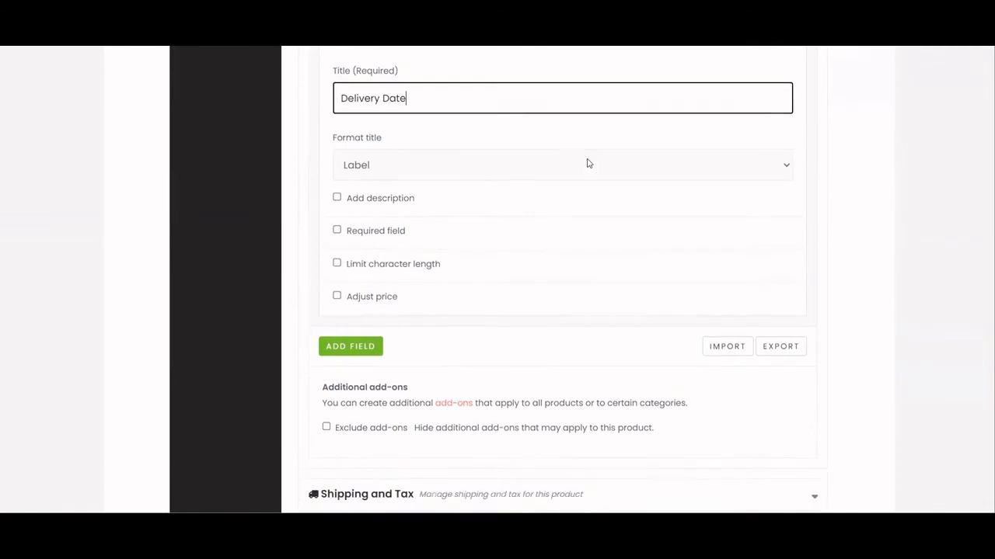
pyautogui.click(764, 265)
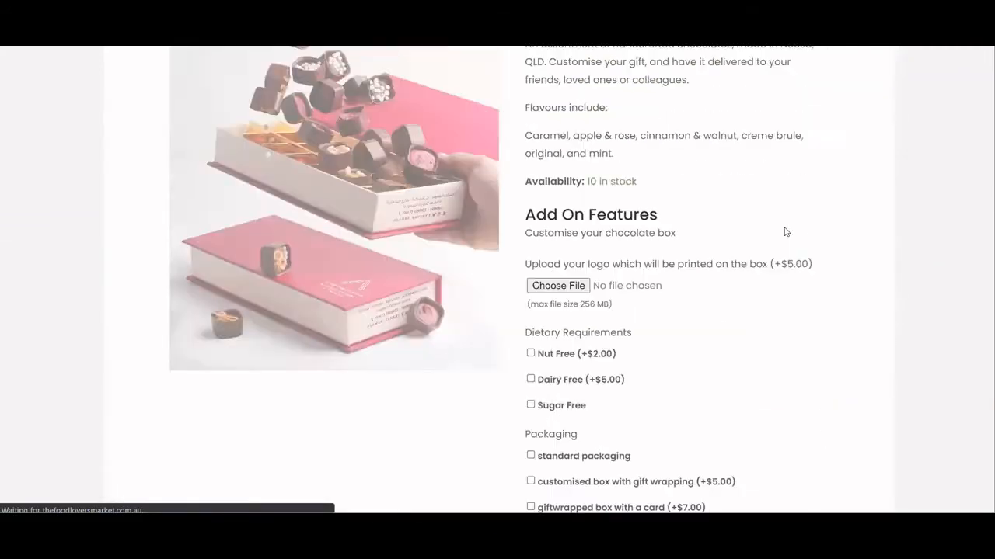
# - Check the Delivery Date text box among the add-ons on the public product page
pyautogui.scroll(-6, 787, 234)
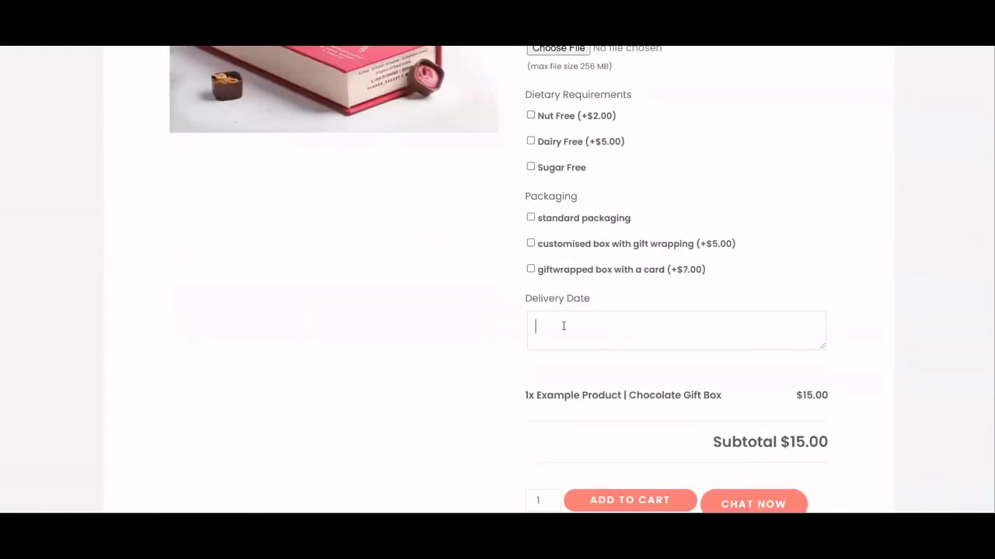
pyautogui.click(547, 330)
pyautogui.scroll(2, 672, 331)
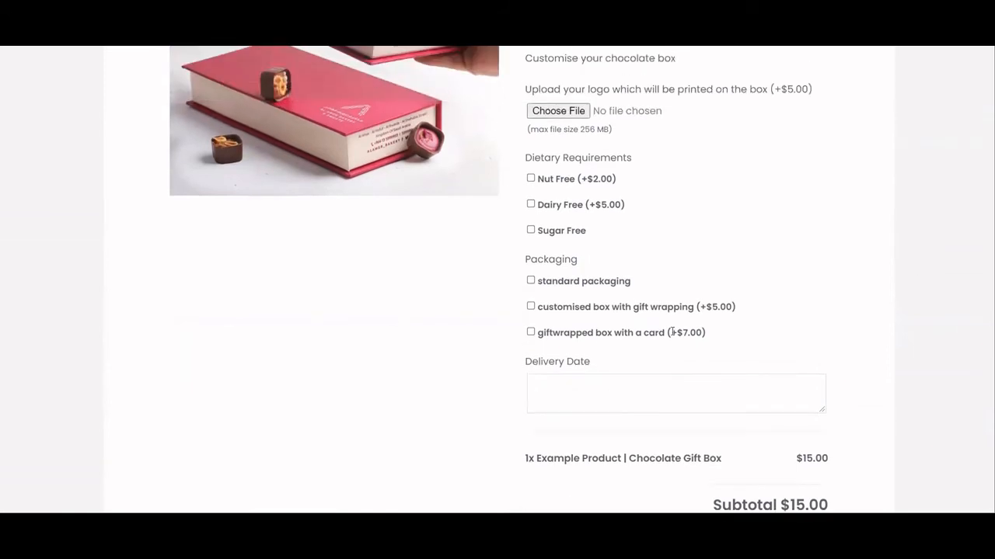
pyautogui.scroll(-2, 591, 315)
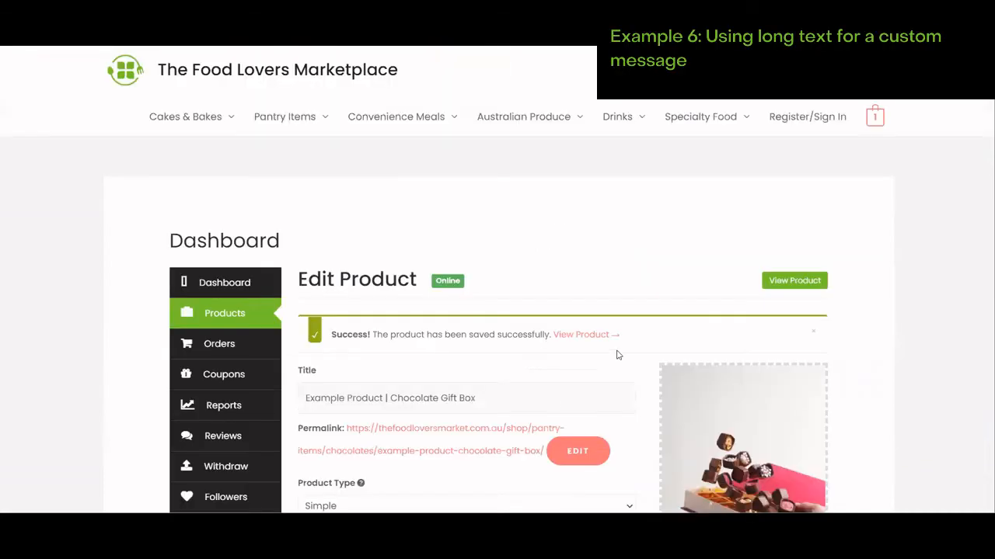
# - Add a sixth add-on field below Delivery Date, set its type to Long Text and title it "Custom message for your box"
pyautogui.scroll(-7, 618, 356)
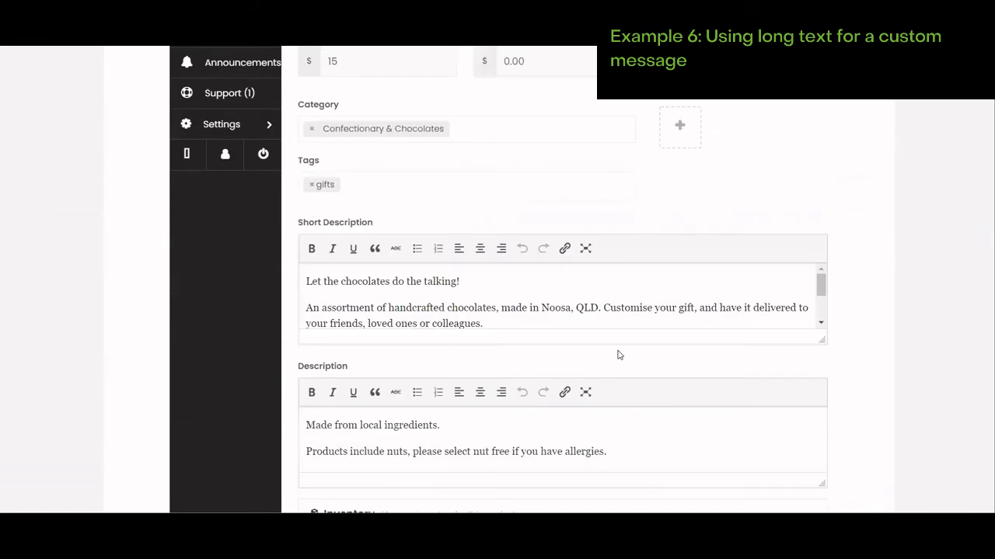
pyautogui.scroll(-4, 618, 355)
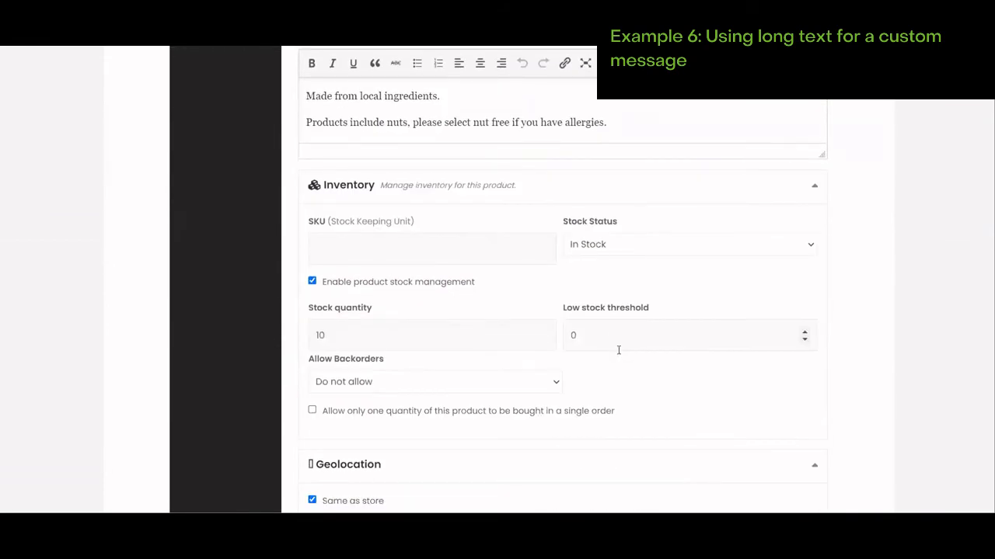
pyautogui.scroll(-3, 619, 355)
pyautogui.scroll(-4, 618, 355)
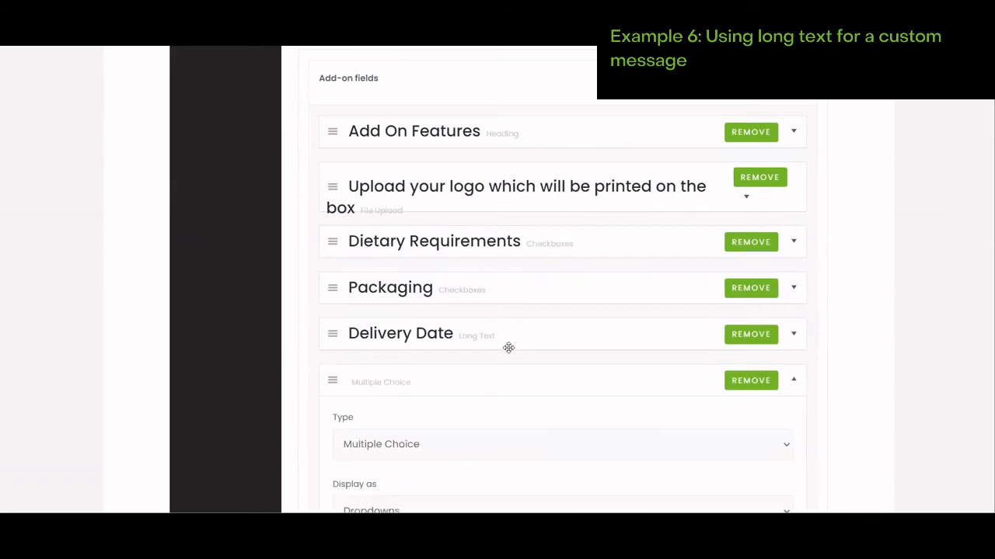
pyautogui.scroll(-3, 508, 349)
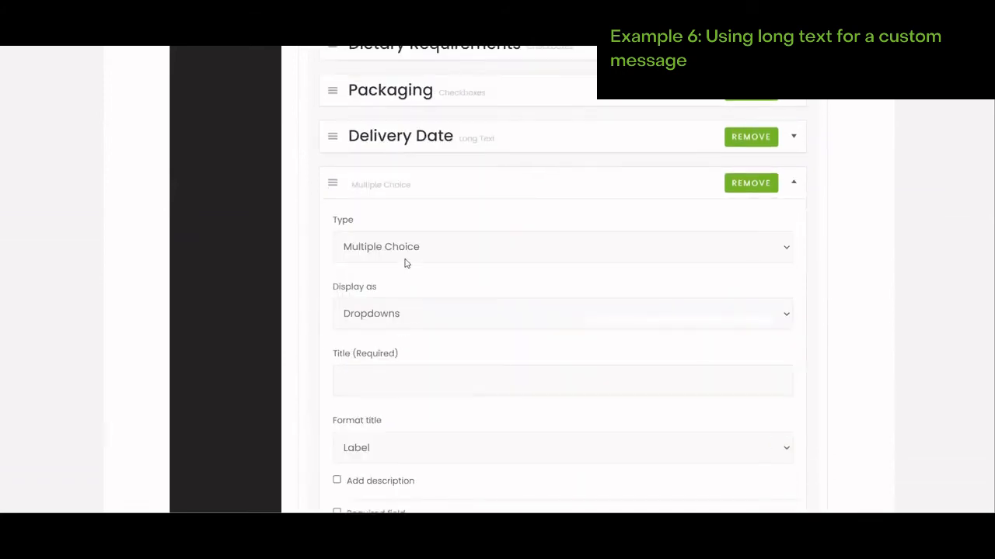
pyautogui.click(404, 259)
pyautogui.click(423, 336)
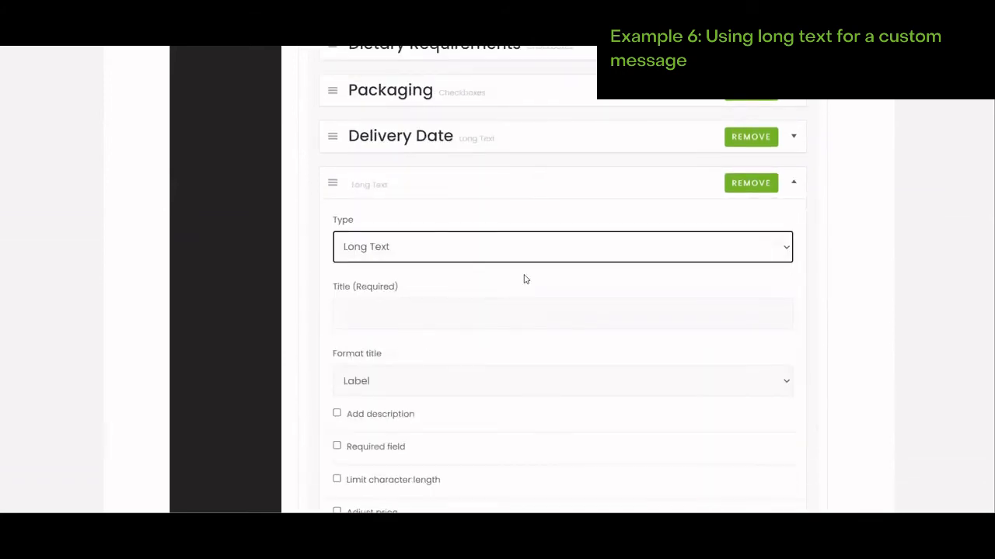
pyautogui.click(375, 308)
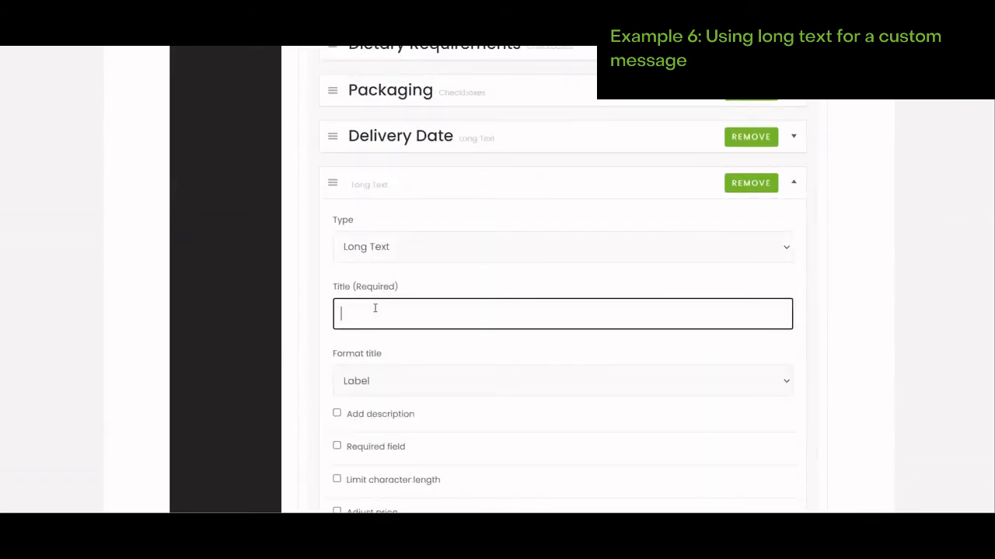
pyautogui.write('Custom message for your box')
# - Enable price adjustment for the custom message field and set its flat fee to 5.00
pyautogui.scroll(-2, 375, 311)
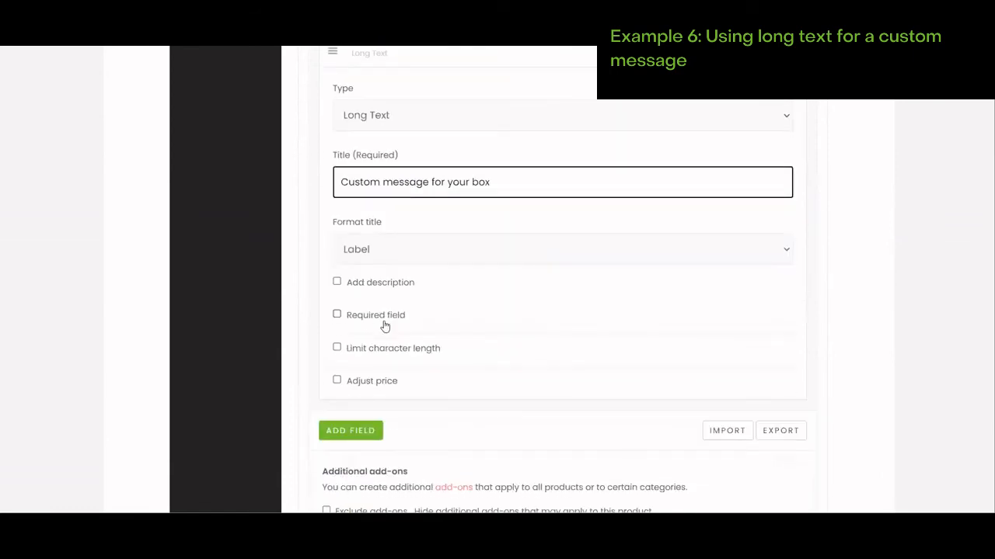
pyautogui.click(386, 383)
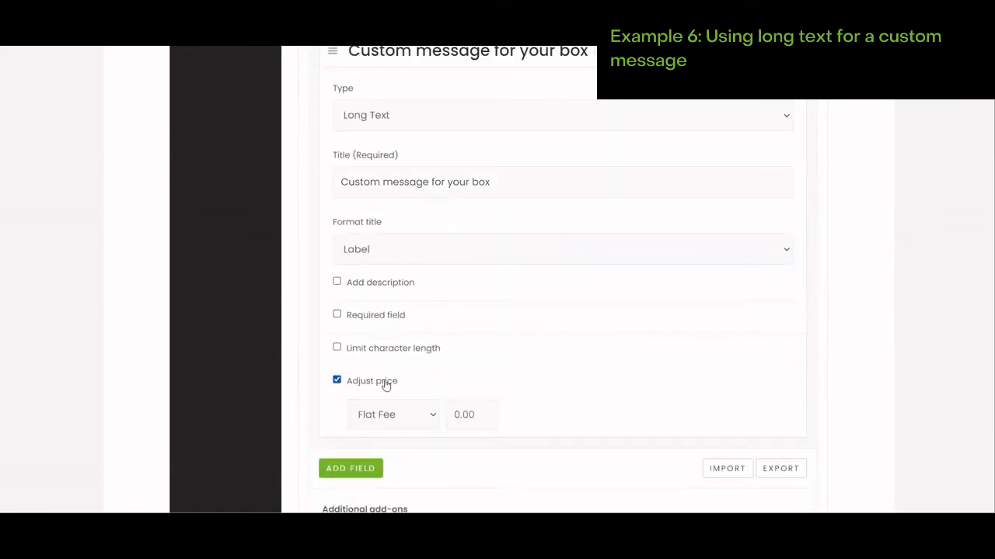
pyautogui.click(483, 413)
pyautogui.write('5.')
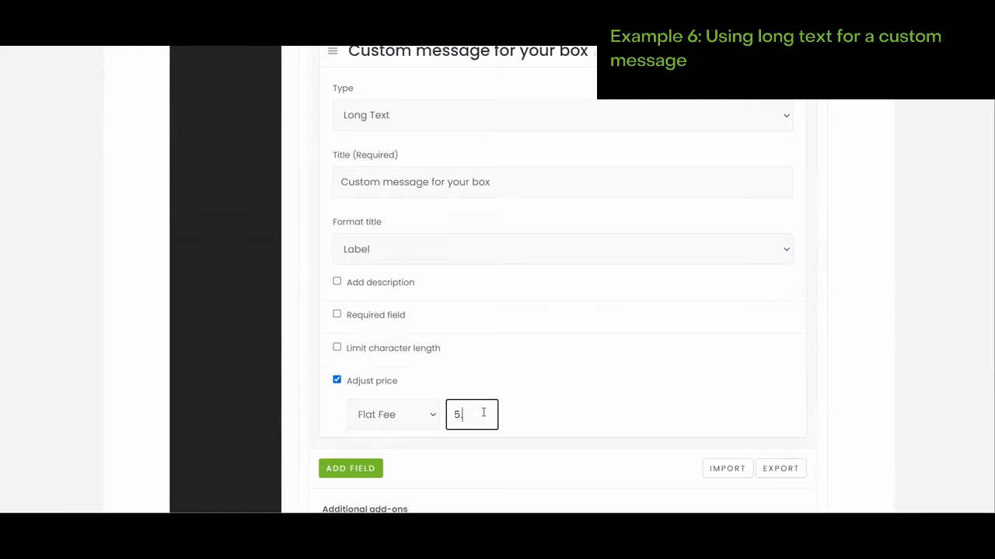
pyautogui.write('00')
pyautogui.scroll(-1, 681, 303)
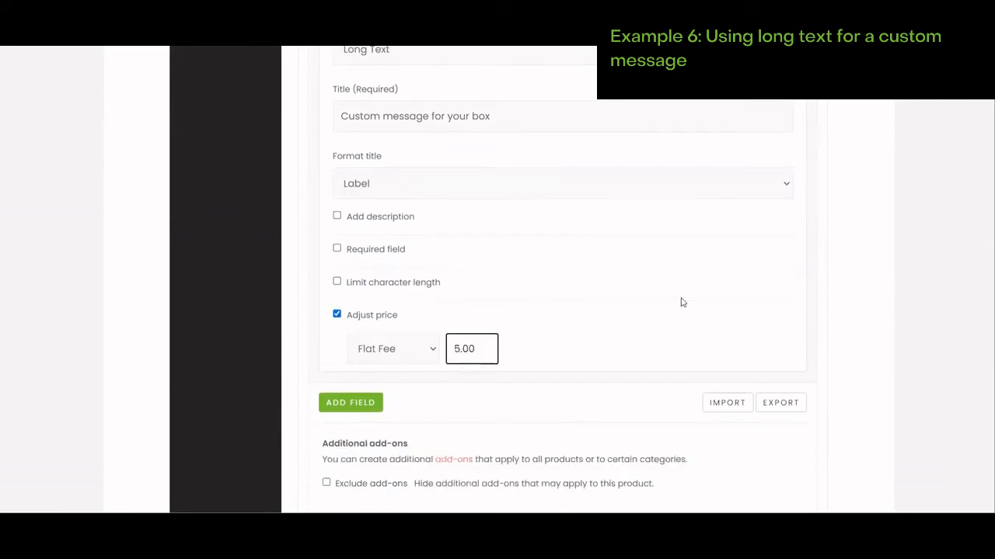
# - Save the product with the custom message field and open its public product page
pyautogui.scroll(-7, 681, 302)
pyautogui.click(796, 287)
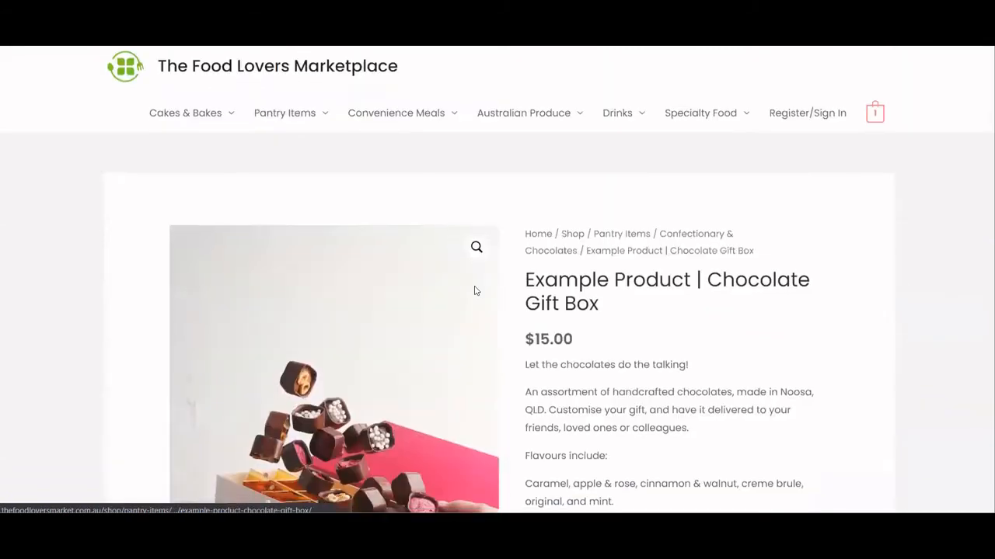
# - Test the custom message box among the product page's add-ons with the text "Thank you" and clear it again
pyautogui.scroll(-6, 473, 288)
pyautogui.scroll(-3, 675, 271)
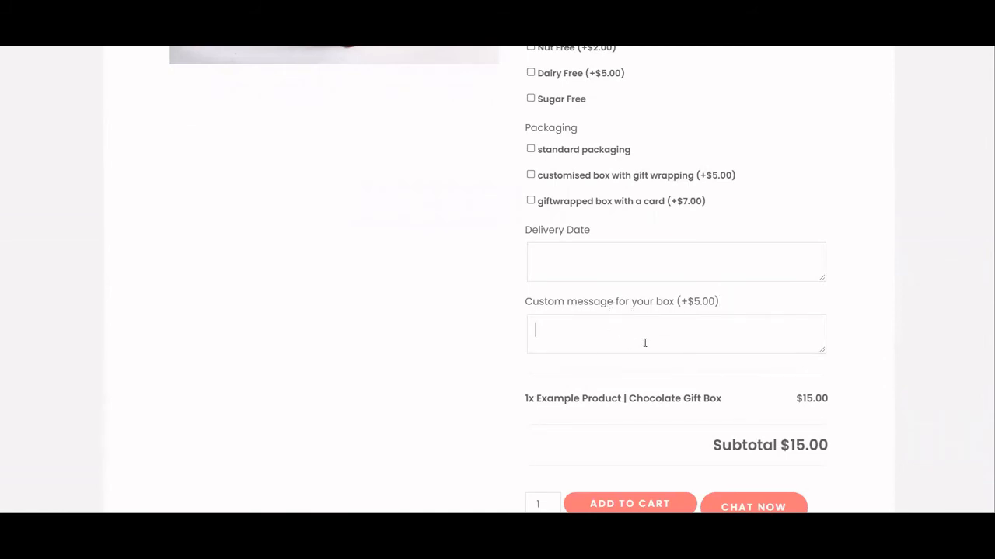
pyautogui.write('Thank yo')
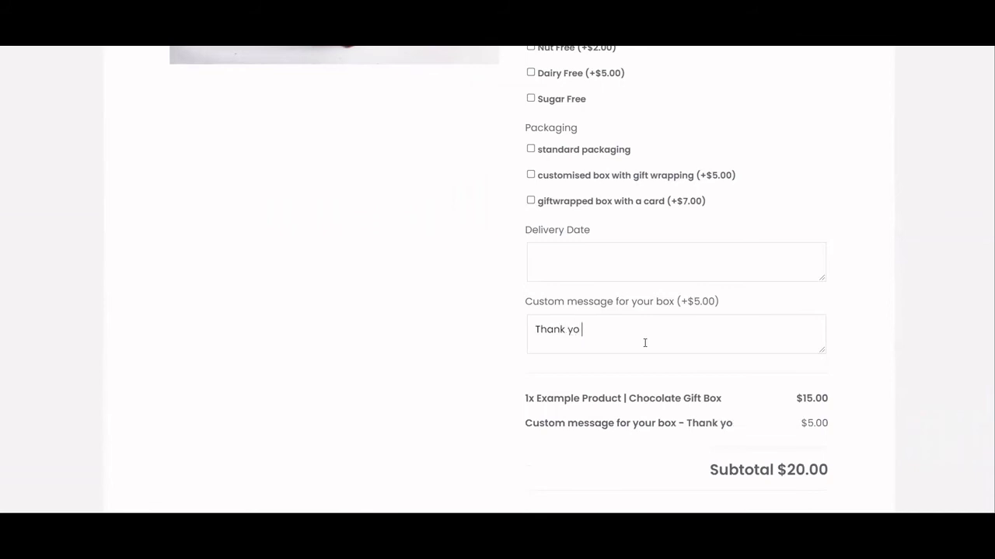
pyautogui.write('u')
pyautogui.moveTo(647, 337); pyautogui.dragTo(527, 333)
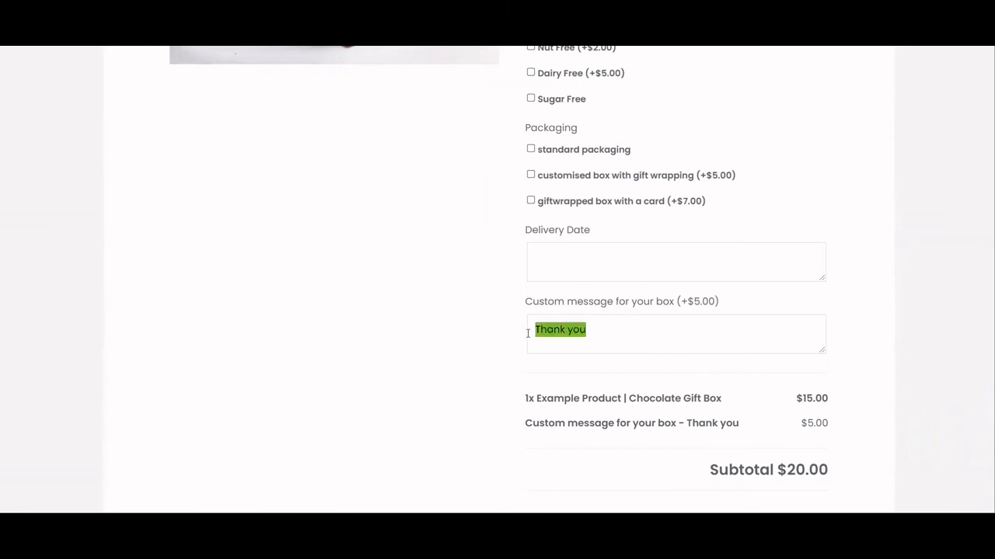
pyautogui.press('BackSpace')
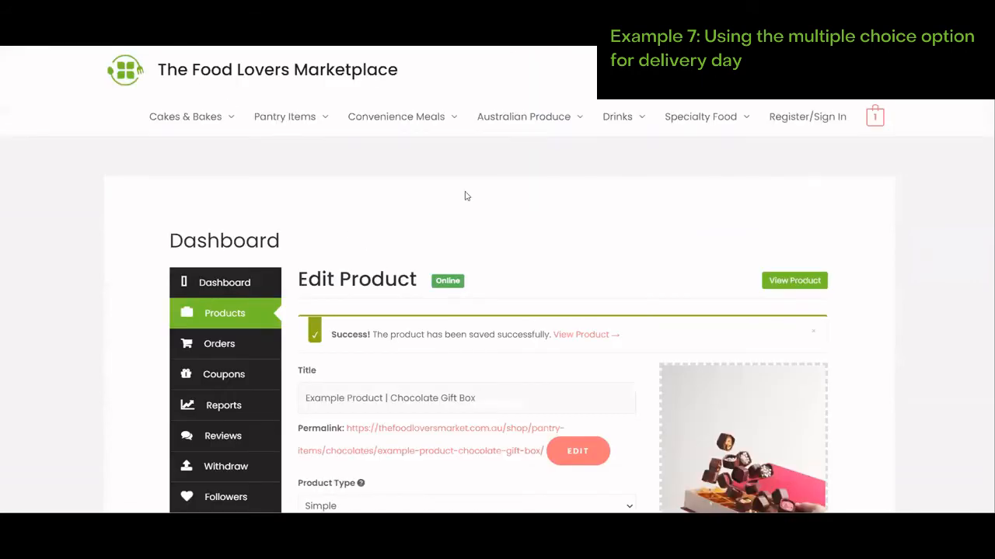
# - Add a seventh add-on field below the custom message, keeping its type as Multiple Choice, and title it "Delivery Day"
pyautogui.scroll(-10, 777, 210)
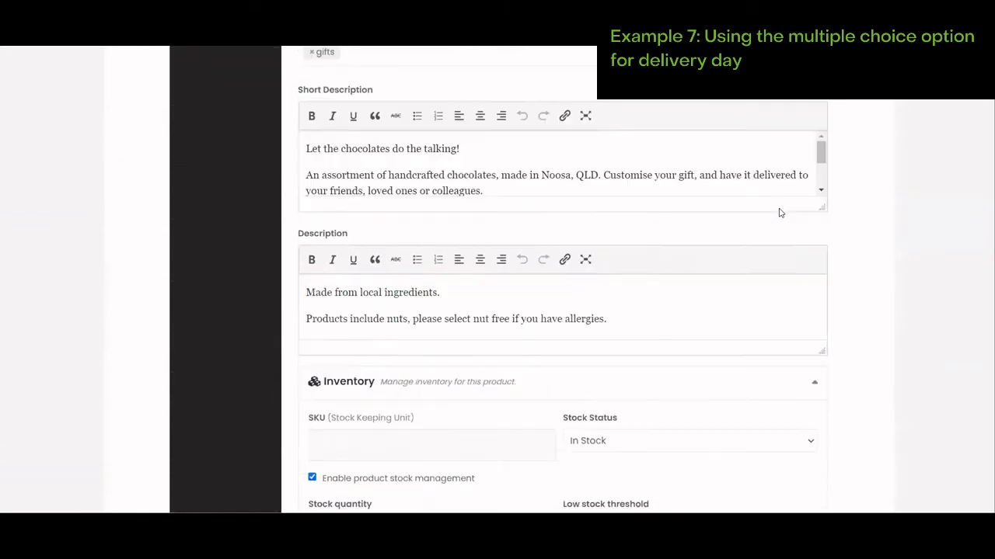
pyautogui.scroll(-10, 780, 212)
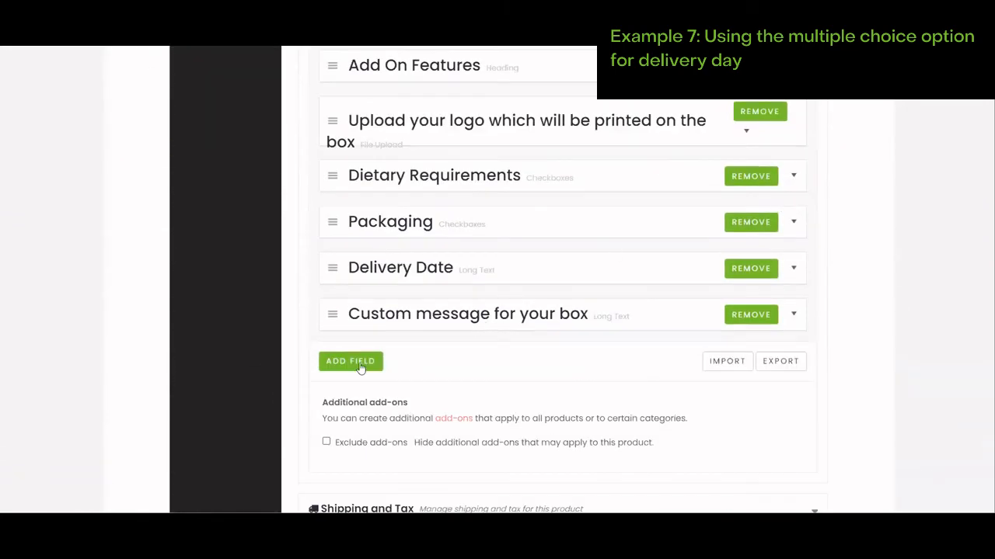
pyautogui.click(360, 366)
pyautogui.scroll(-1, 568, 342)
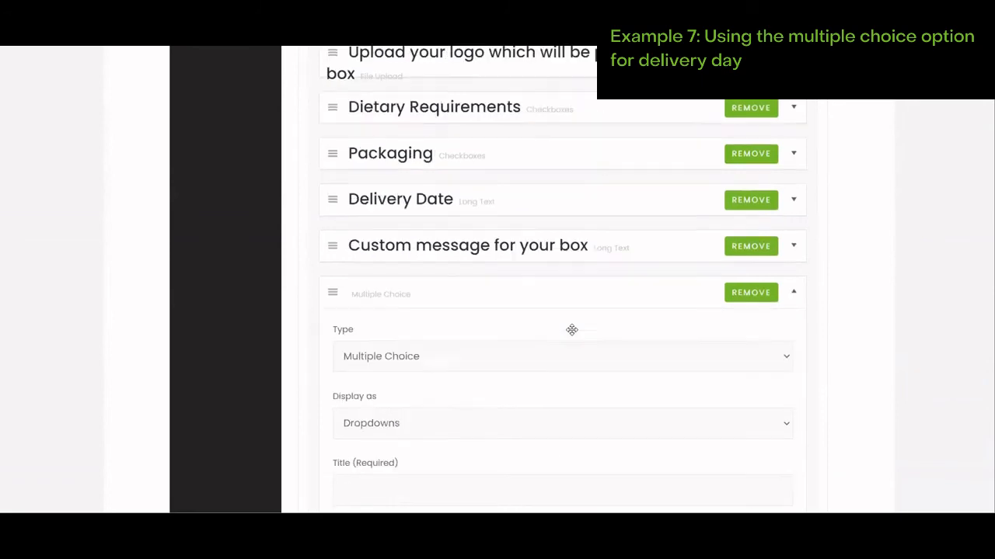
pyautogui.scroll(-2, 572, 330)
pyautogui.click(528, 233)
pyautogui.click(526, 253)
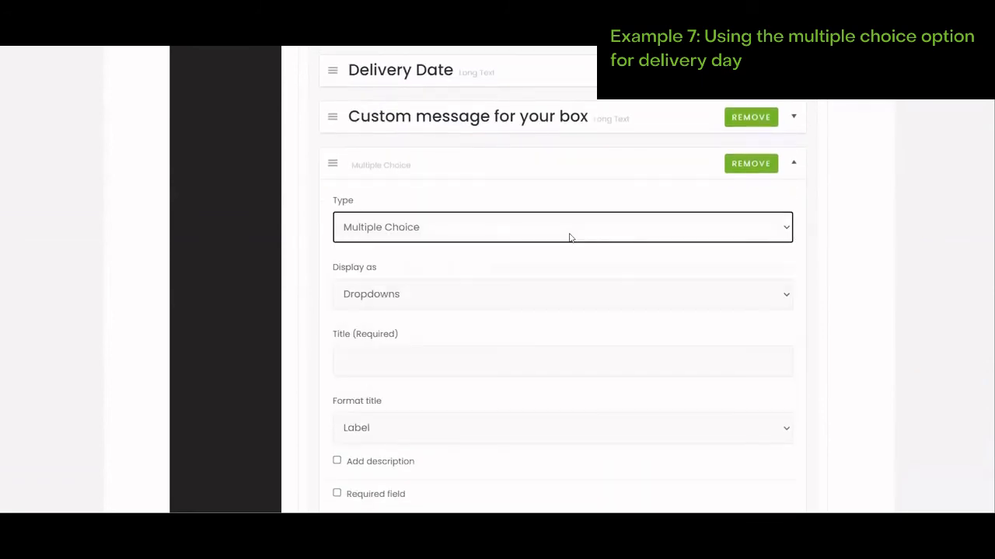
pyautogui.scroll(-1, 388, 282)
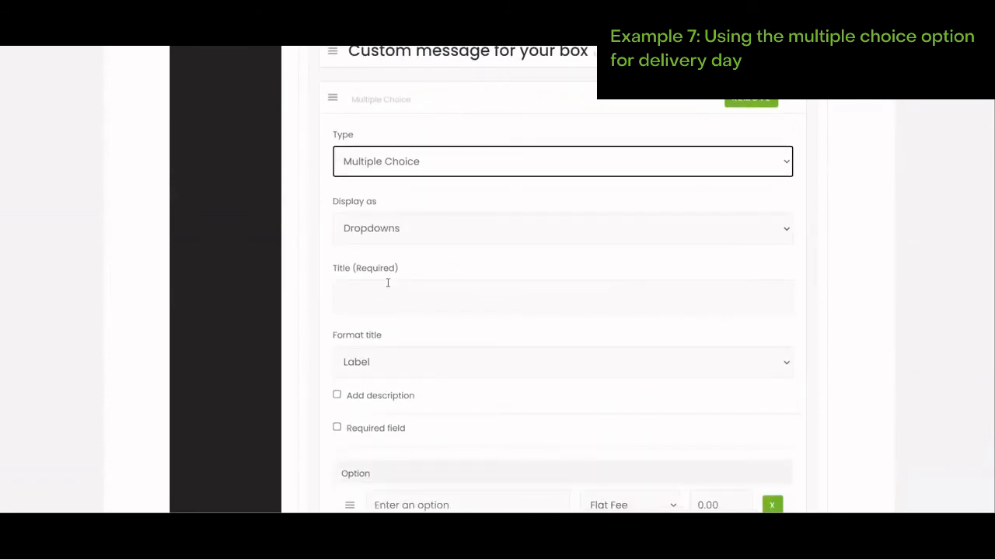
pyautogui.click(388, 292)
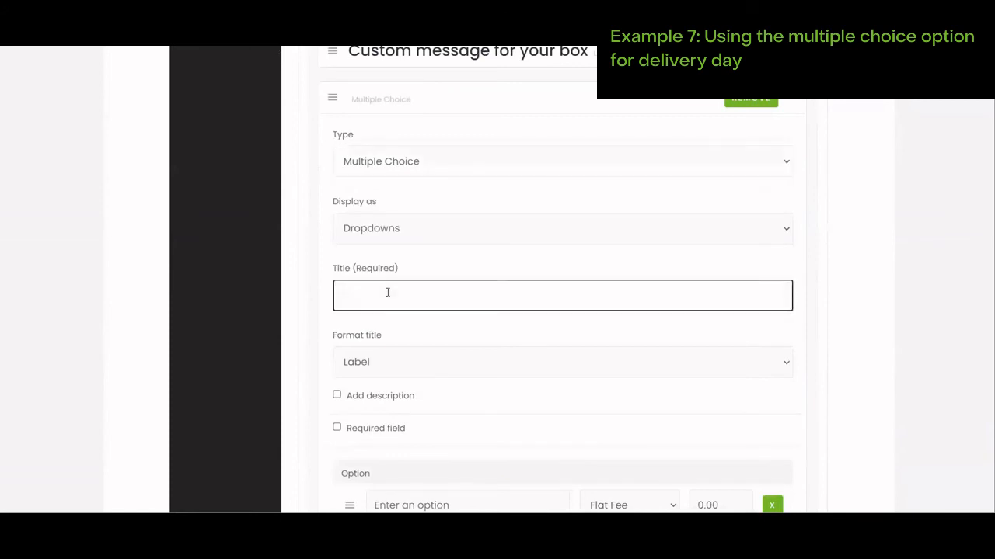
pyautogui.write('Delivery Day')
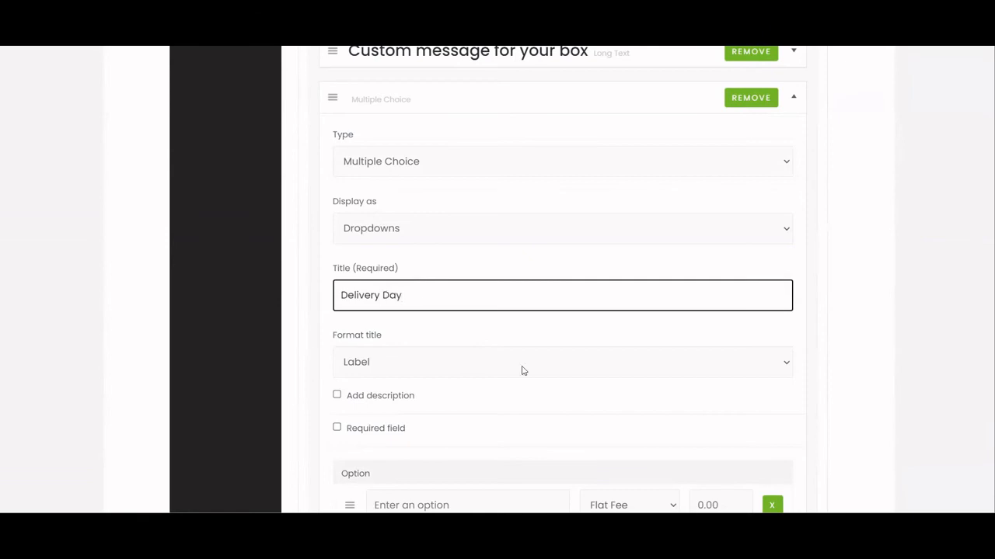
# - Add the description "This is the day you would like us to drop off your parcel. We deliver twice a week." to Delivery Day
pyautogui.scroll(-1, 529, 353)
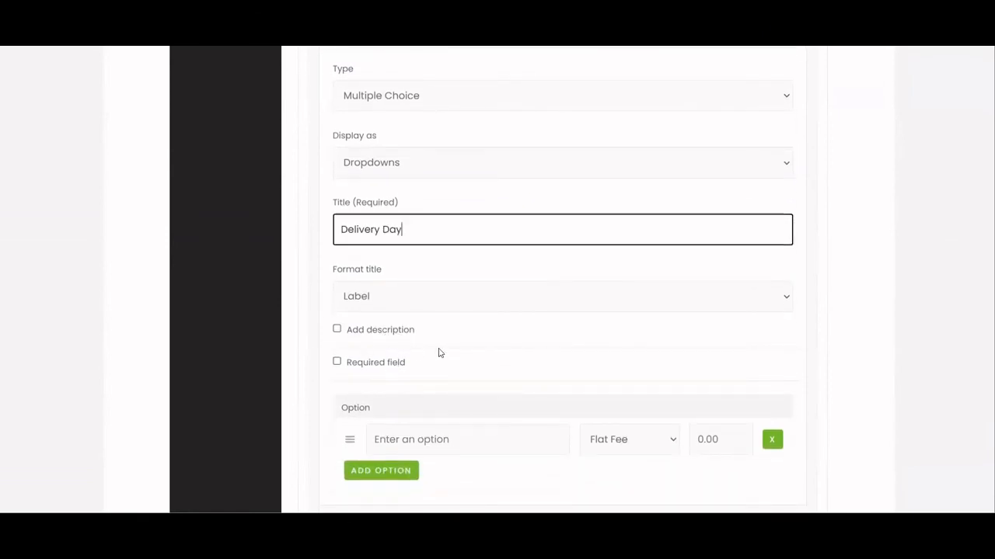
pyautogui.click(391, 330)
pyautogui.click(406, 379)
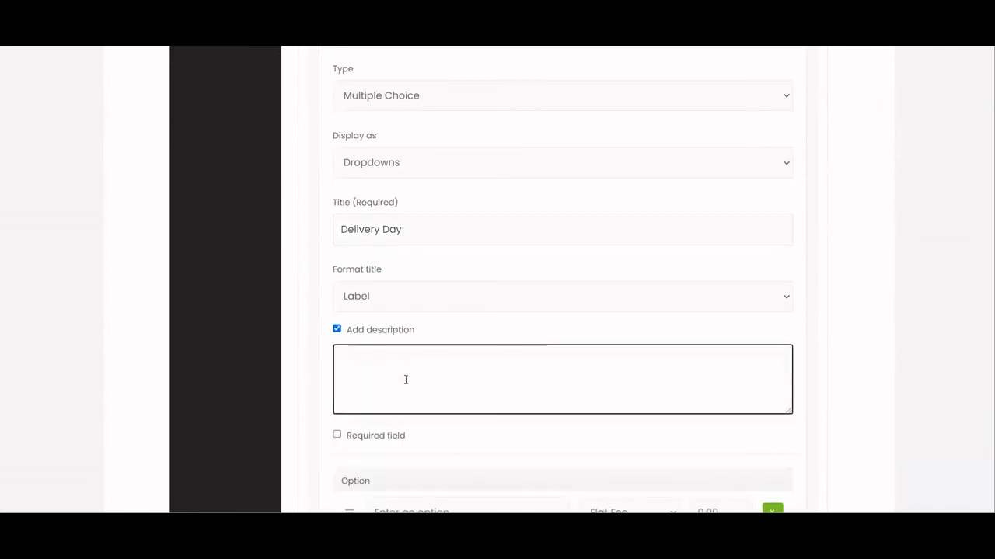
pyautogui.write('This')
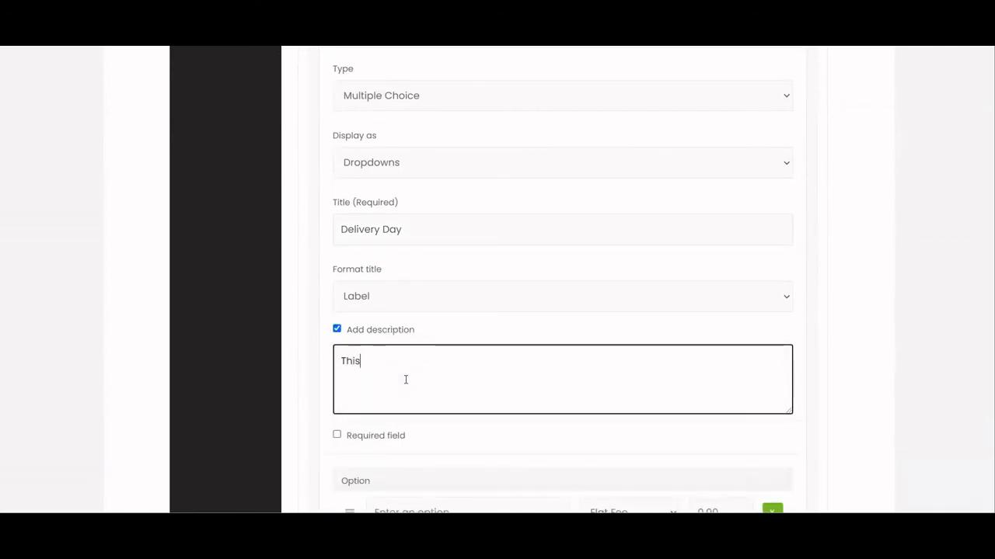
pyautogui.write(' is the day yo')
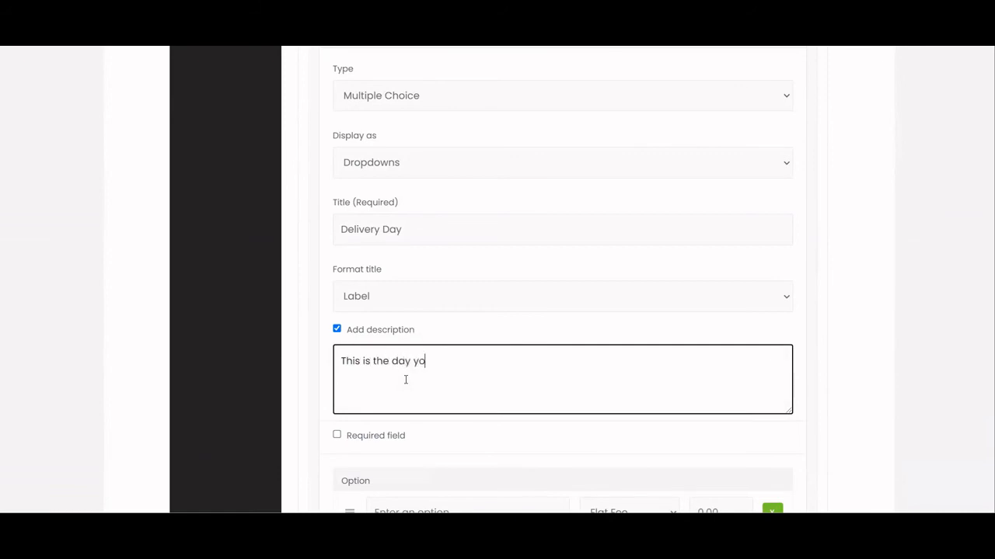
pyautogui.write('u would like us to drop off y')
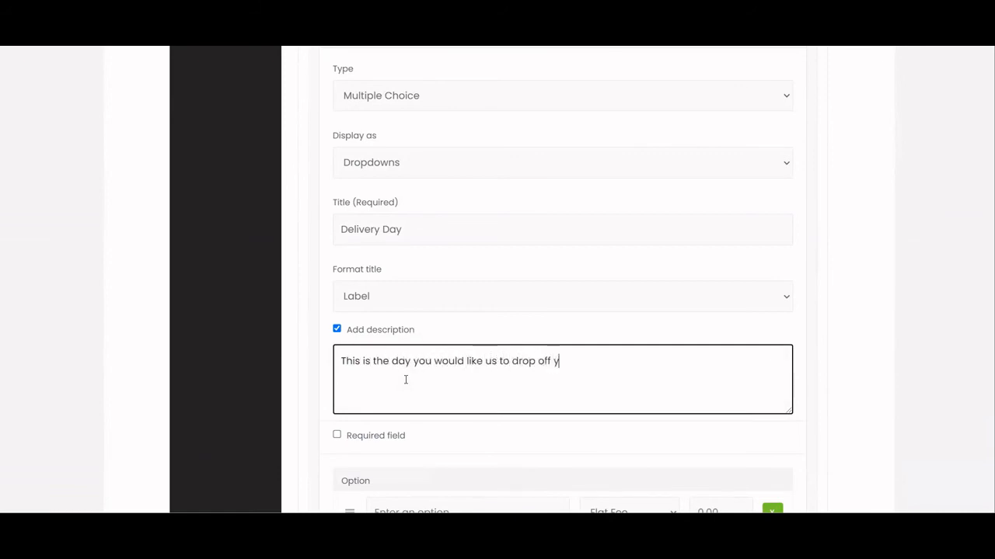
pyautogui.write('our parcel. We delive')
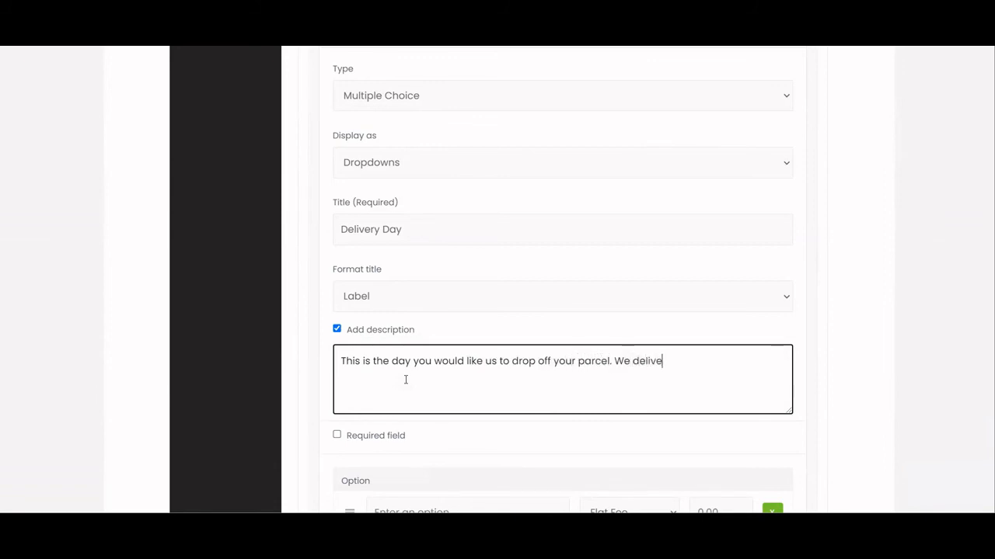
pyautogui.write('r twice a week.')
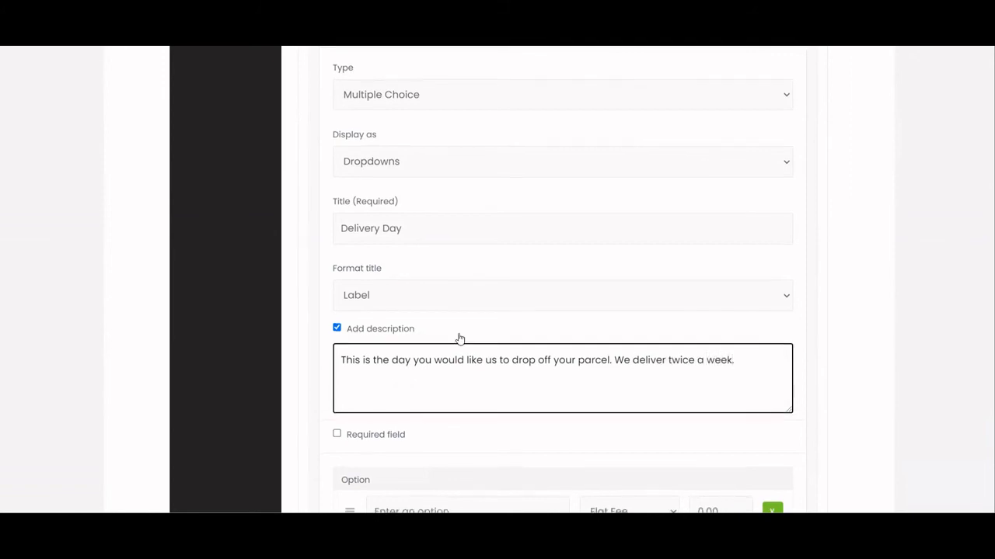
# - Give the Delivery Day field two options, "Thursday 3pm" and "Saturday 12pm"
pyautogui.scroll(-3, 469, 350)
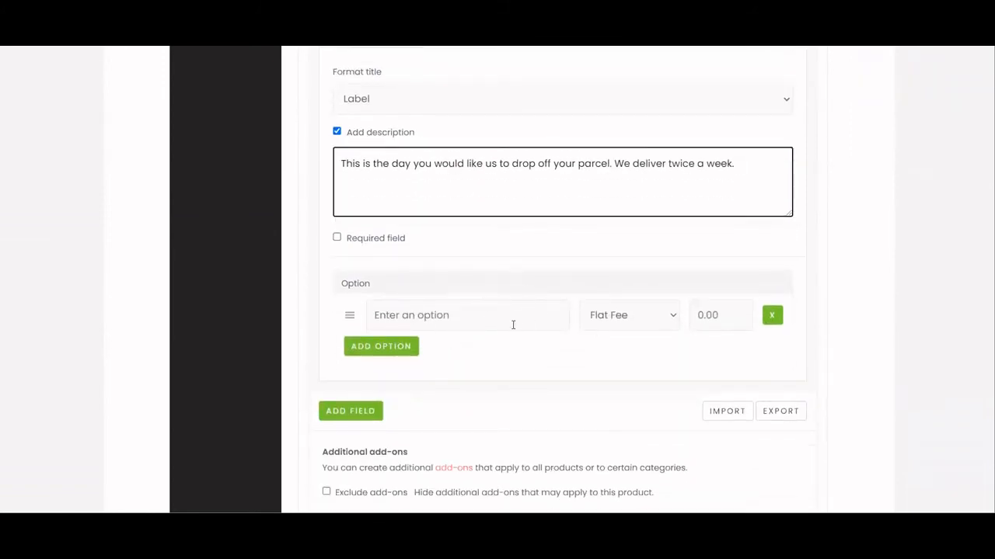
pyautogui.click(512, 320)
pyautogui.write('Thur')
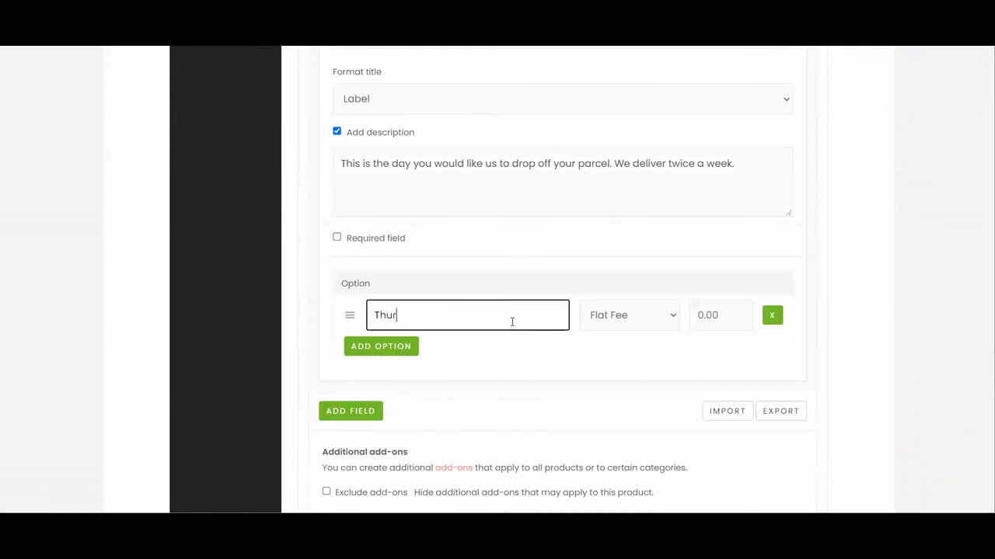
pyautogui.write('sday 3pm')
pyautogui.click(397, 355)
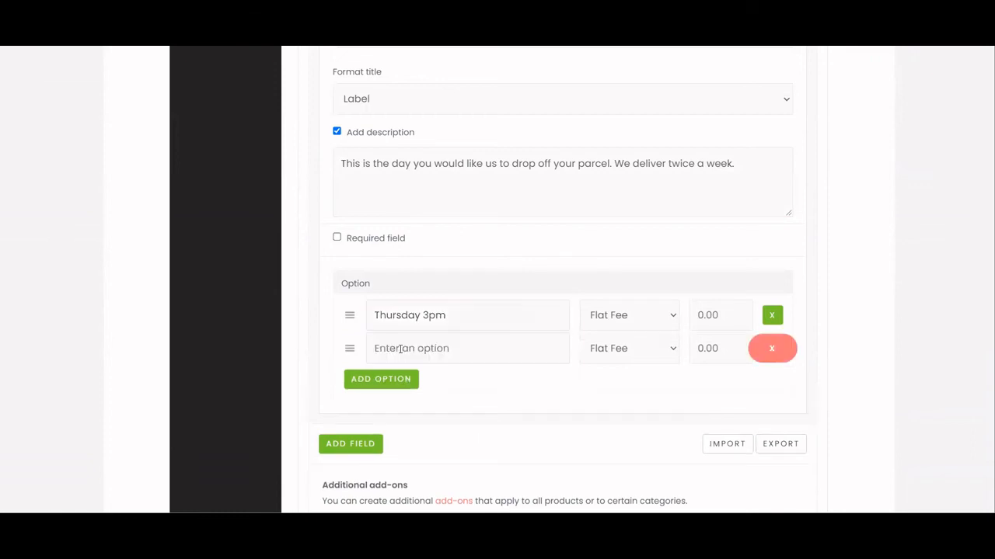
pyautogui.click(406, 349)
pyautogui.write('Satu')
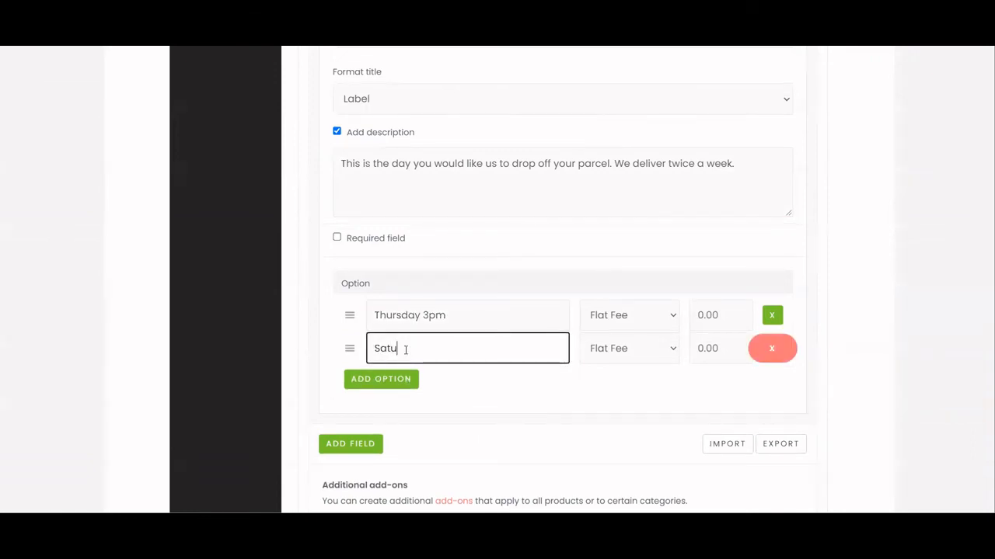
pyautogui.write('rday 12pm')
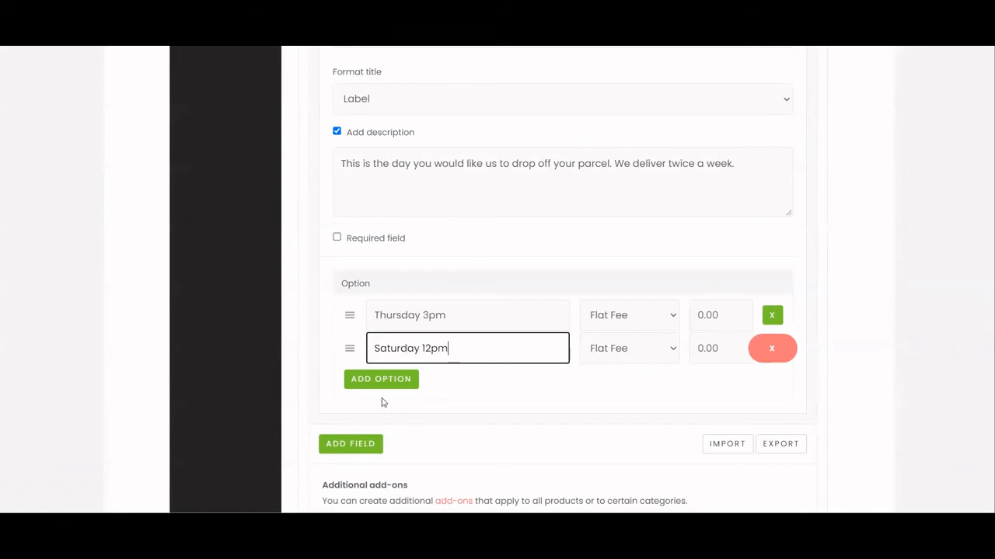
# - Save the product with the new Delivery Day field
pyautogui.scroll(-7, 650, 319)
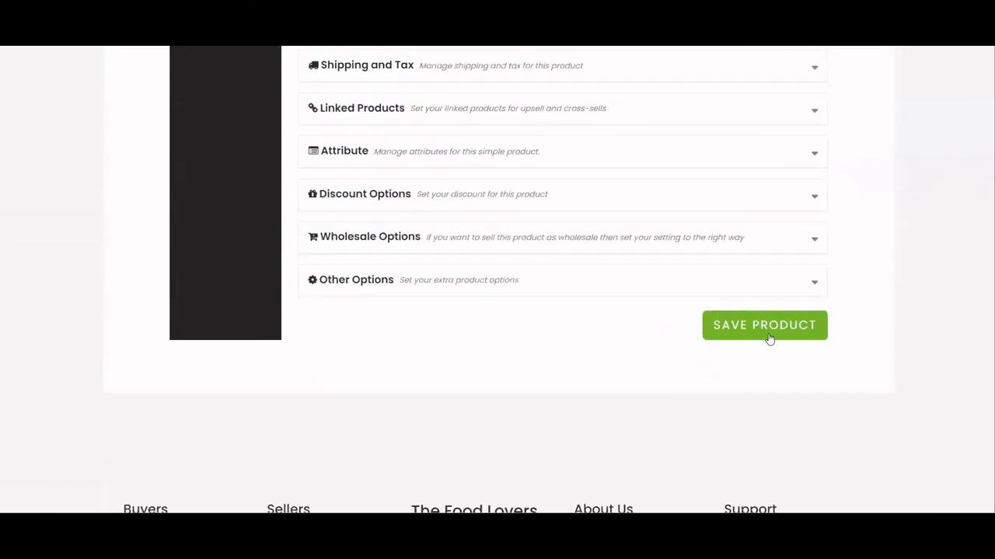
pyautogui.click(767, 338)
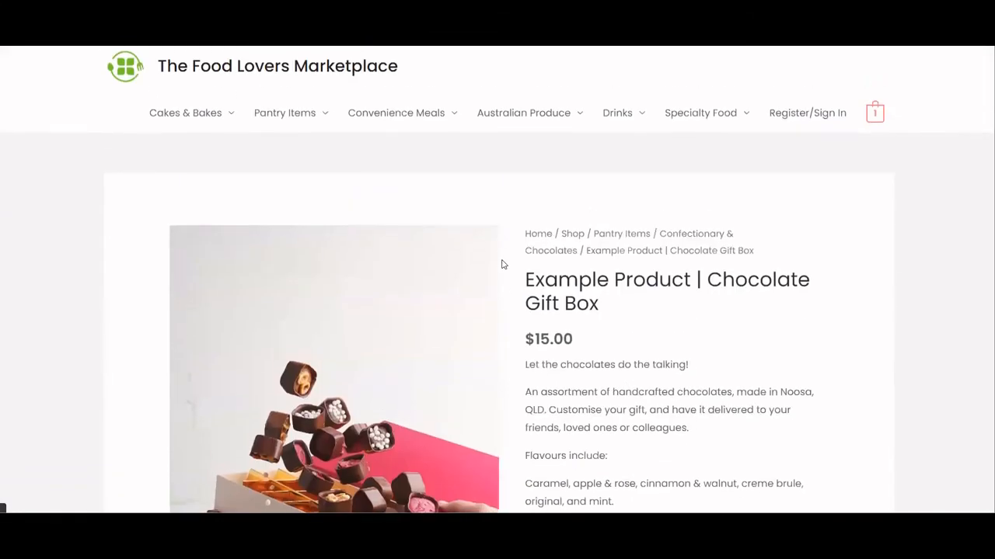
# - Test the Delivery Day dropdown on the public product page with "Saturday 12pm" and look back over the other add-ons
pyautogui.scroll(-5, 539, 284)
pyautogui.scroll(-5, 676, 303)
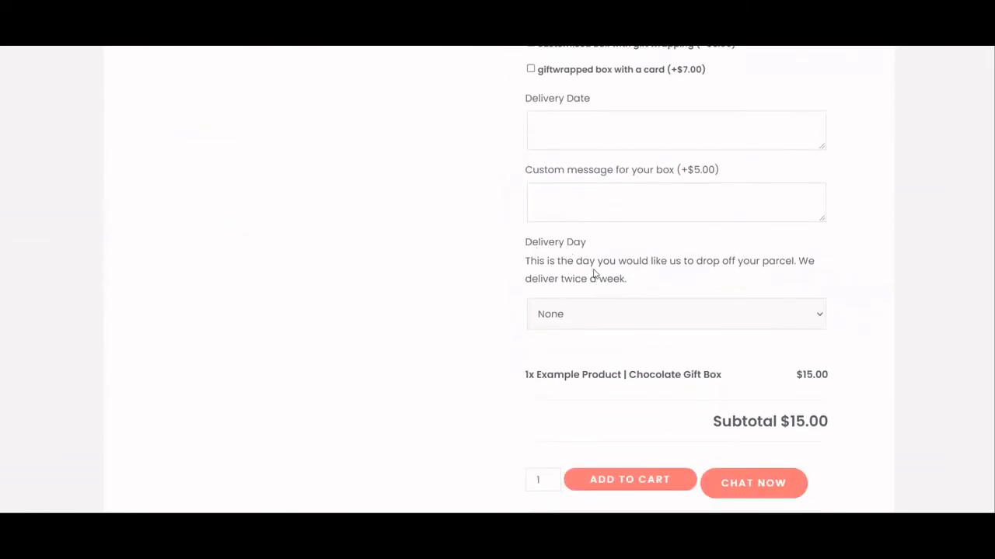
pyautogui.click(626, 311)
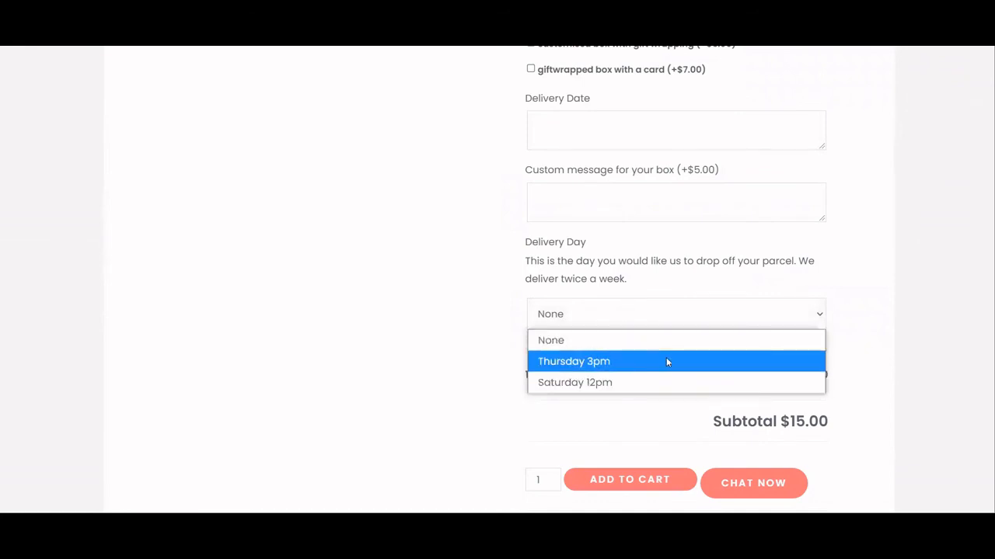
pyautogui.click(588, 384)
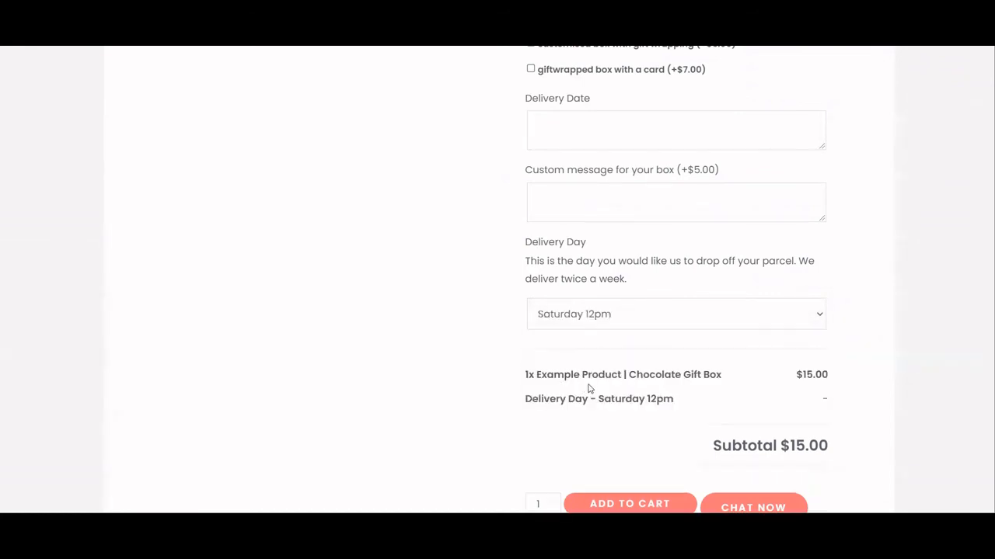
pyautogui.scroll(7, 851, 311)
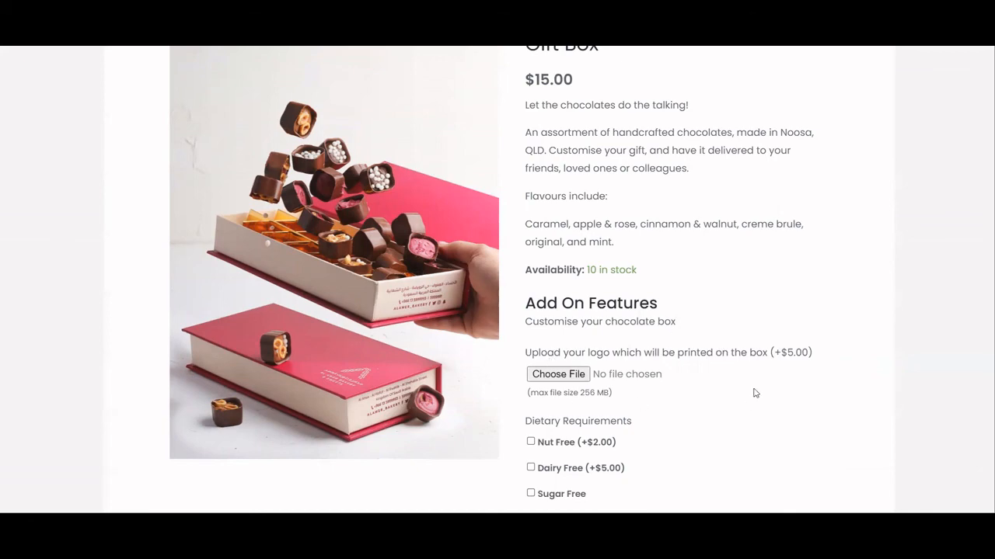
# - Open Add-ons Group #1 from the store-wide product add-ons and examine its name, priority, product categories and fields
pyautogui.scroll(-3, 788, 377)
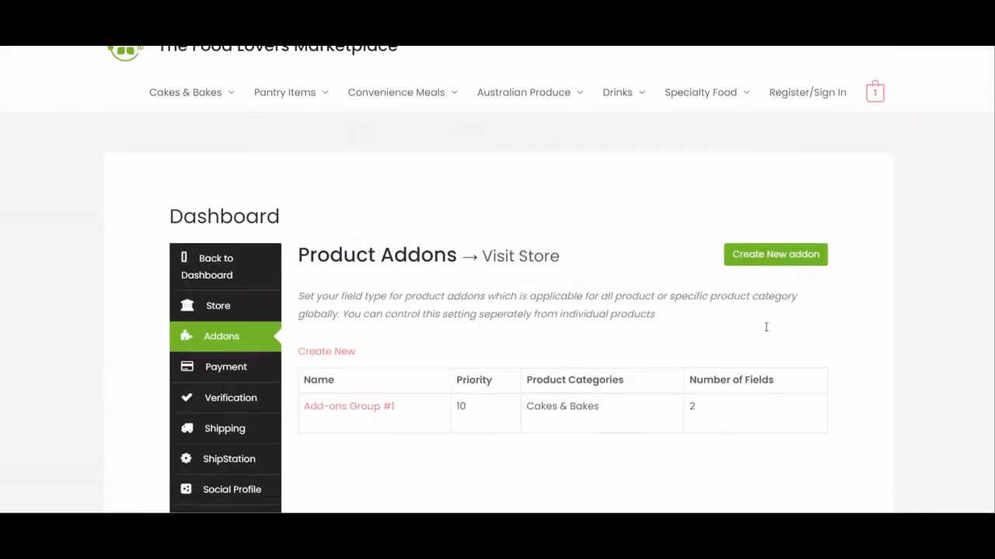
pyautogui.scroll(-3, 765, 327)
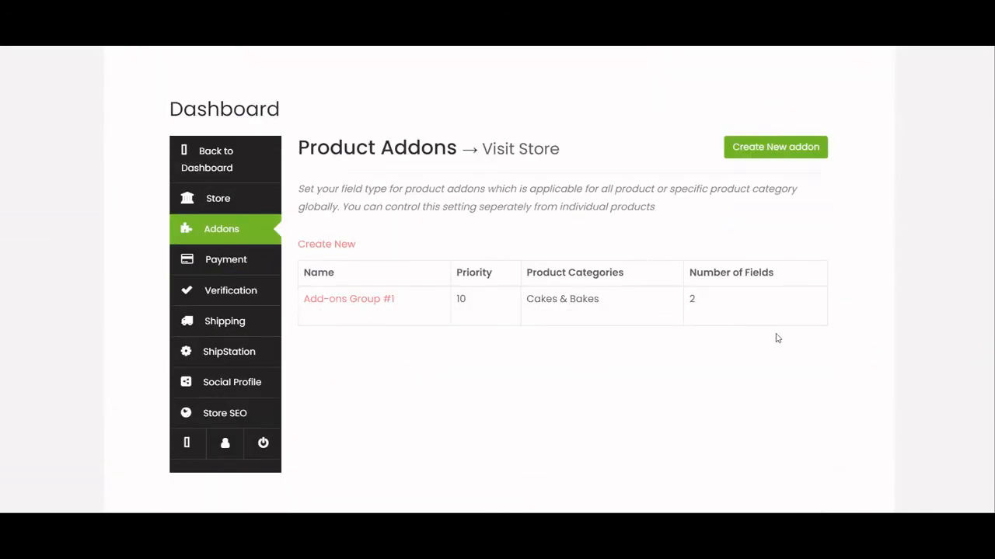
pyautogui.click(344, 302)
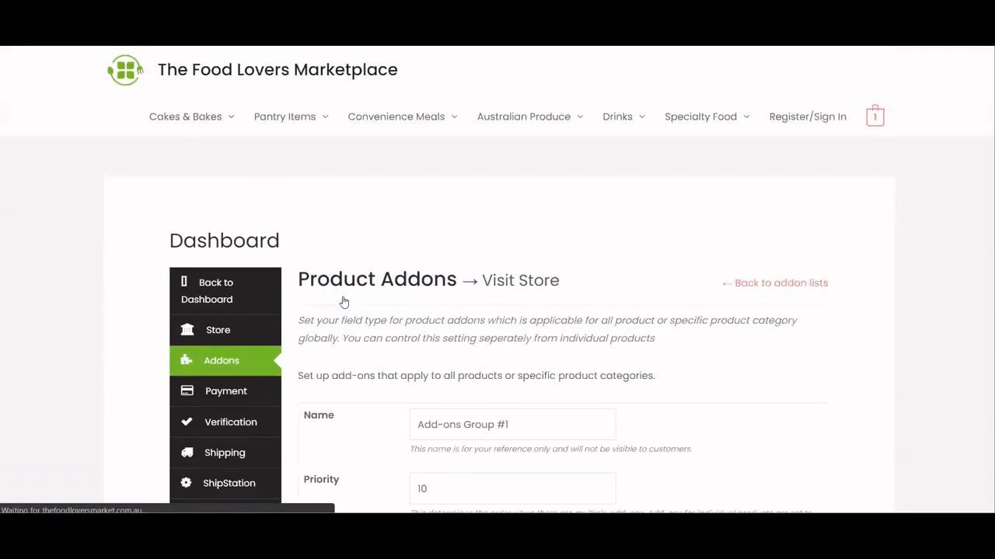
pyautogui.scroll(-3, 553, 261)
pyautogui.scroll(-1, 552, 260)
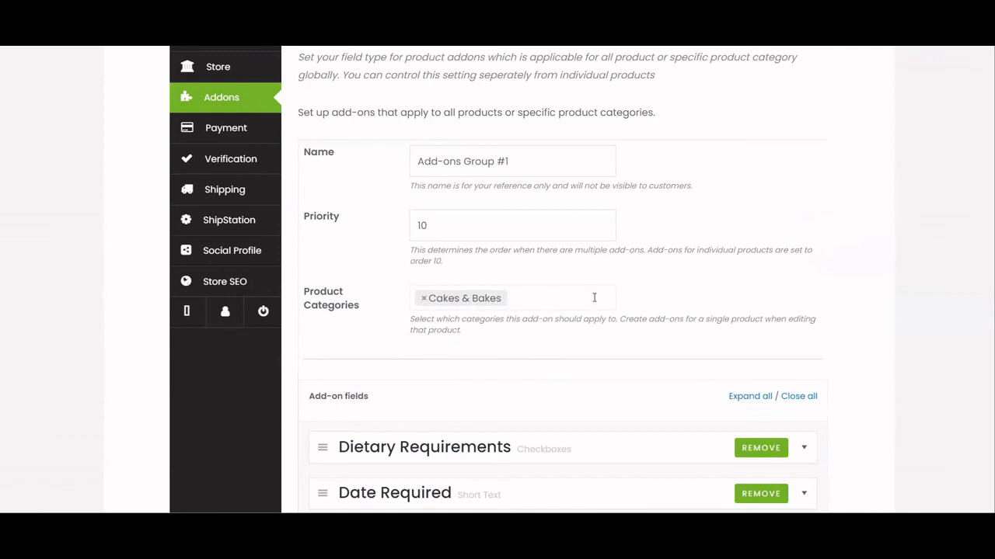
pyautogui.scroll(-3, 594, 298)
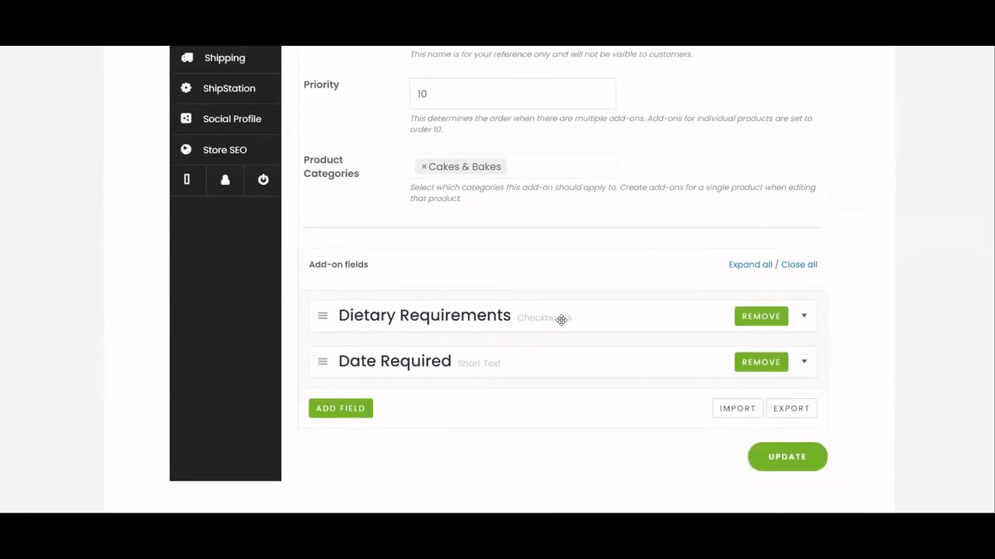
# - Expand the group's Dietary Requirements field and examine its options and fees along with the category the group applies to
pyautogui.click(803, 317)
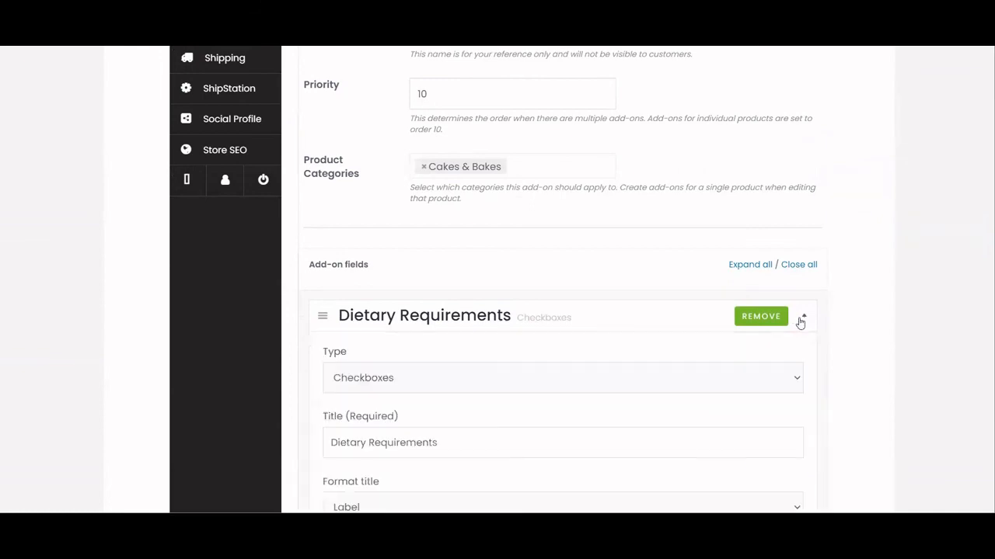
pyautogui.scroll(-1, 652, 407)
pyautogui.scroll(-3, 657, 410)
pyautogui.scroll(-3, 661, 412)
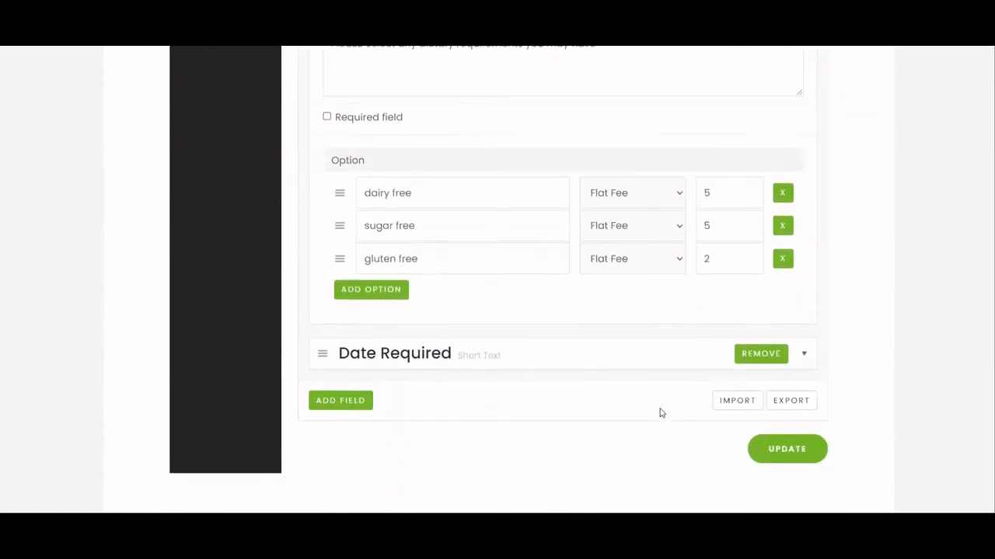
pyautogui.scroll(9, 659, 411)
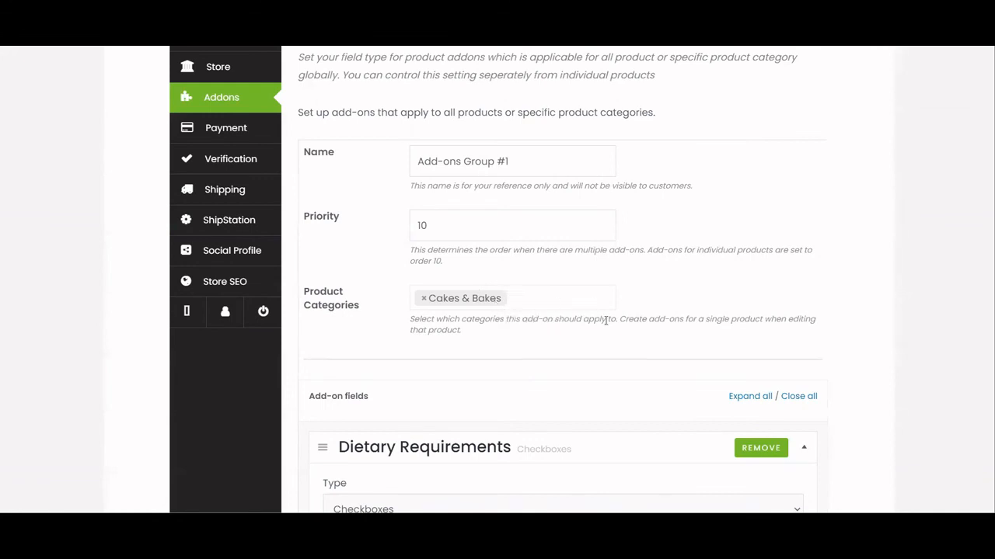
pyautogui.scroll(-1, 606, 321)
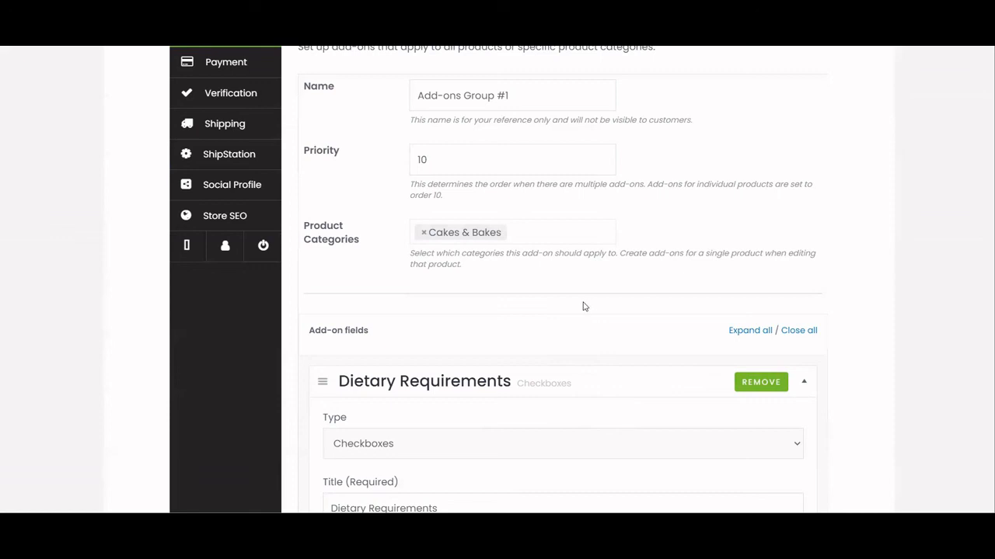
pyautogui.scroll(2, 584, 306)
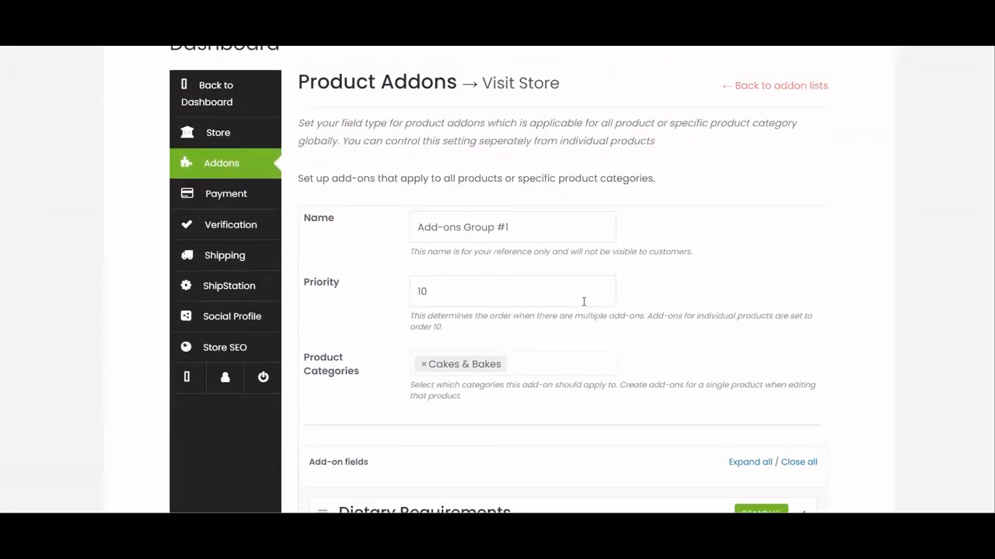